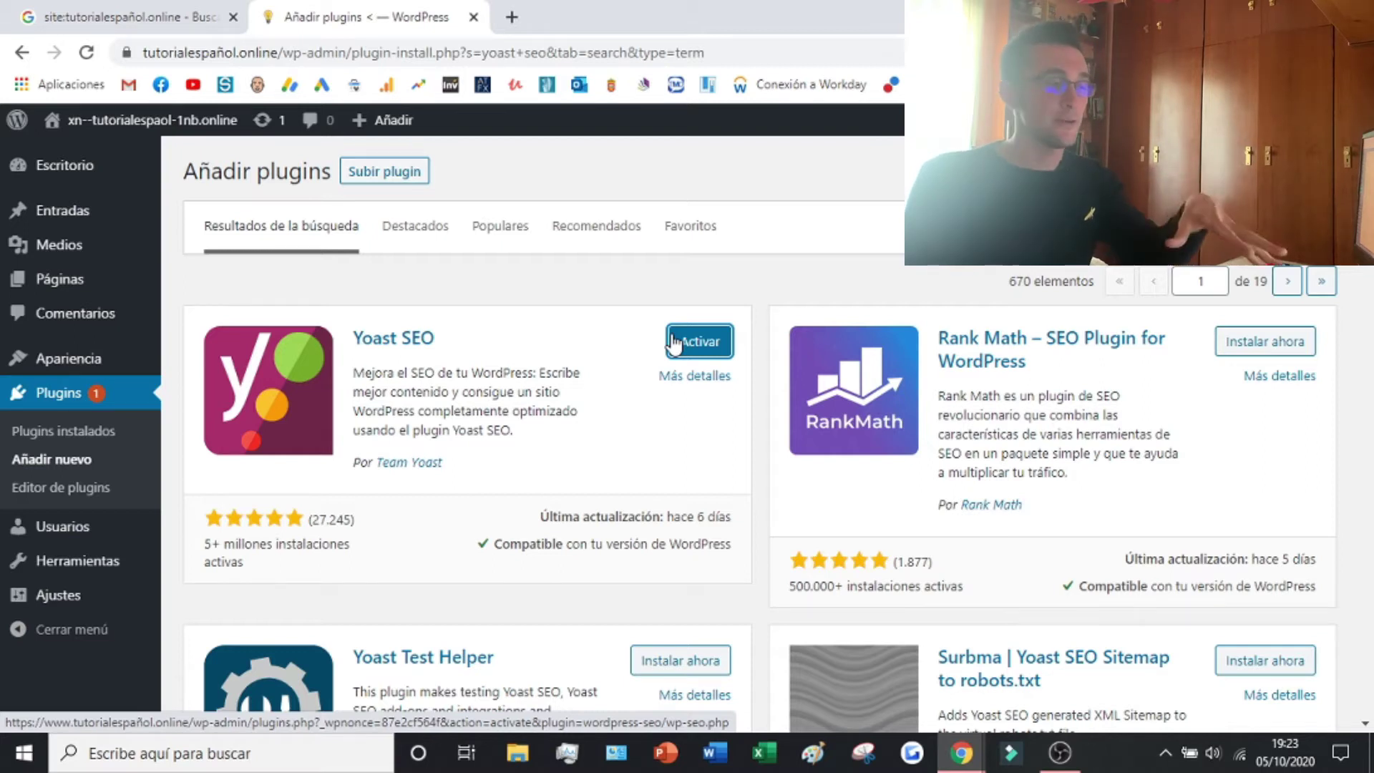
# Activate the Yoast SEO plugin and open its general settings
pyautogui.click(674, 341)
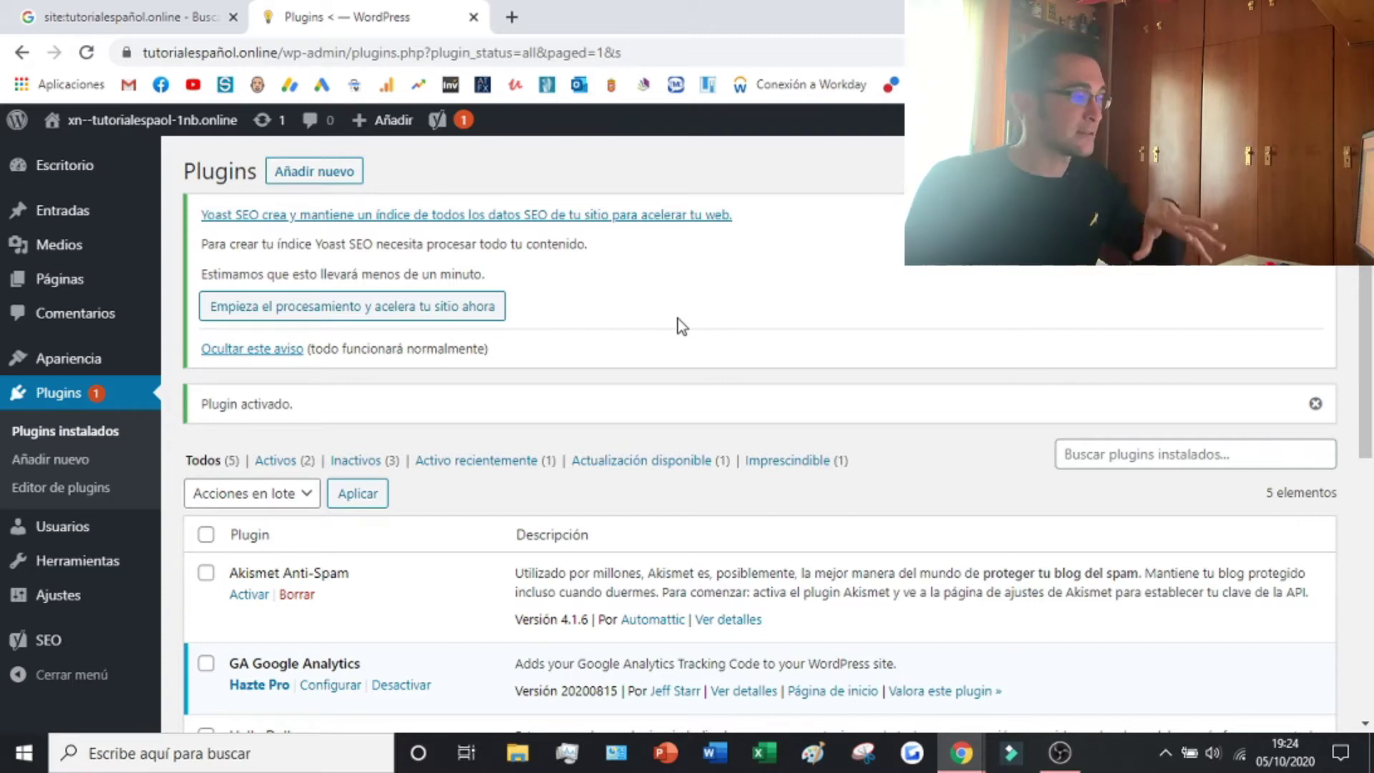
pyautogui.click(93, 642)
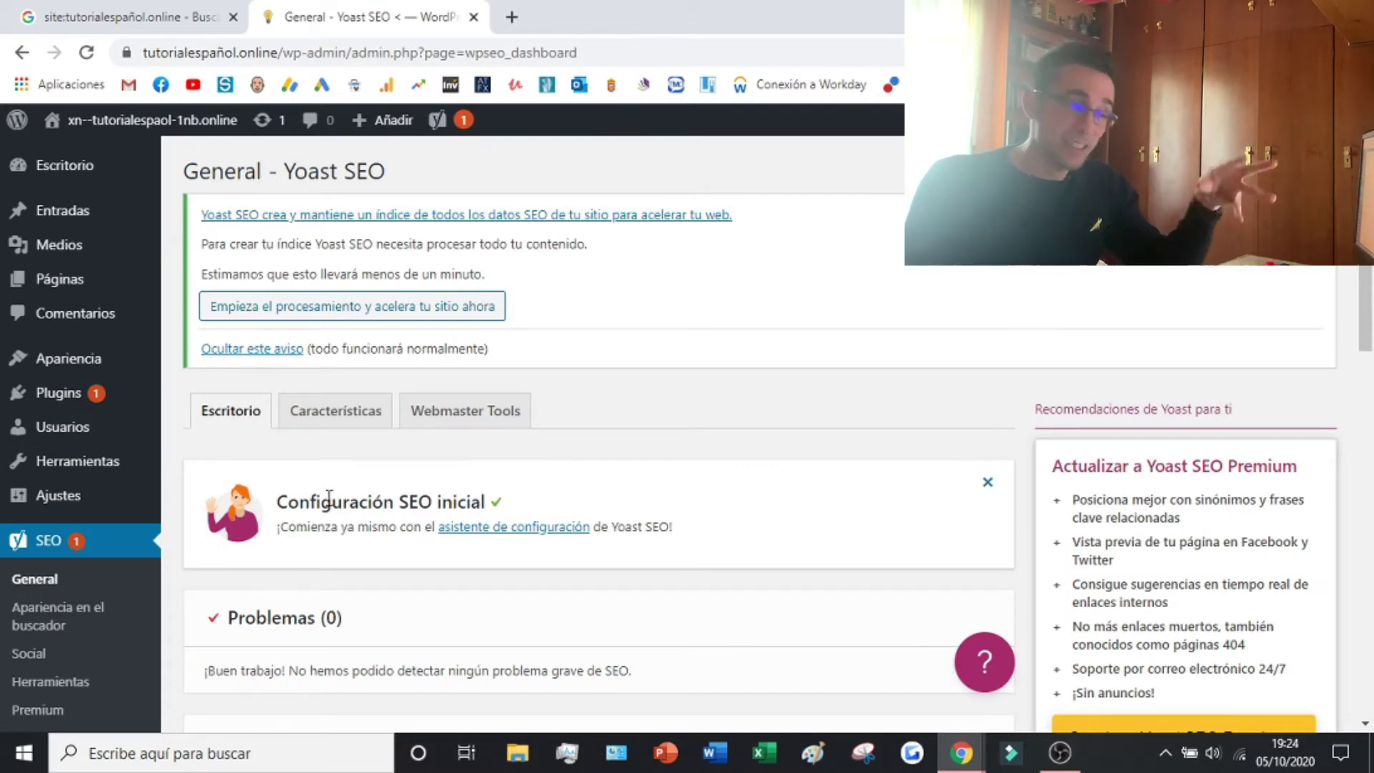
# Set Seguimiento de uso to Activo in the Yoast SEO features and save the changes
pyautogui.click(360, 427)
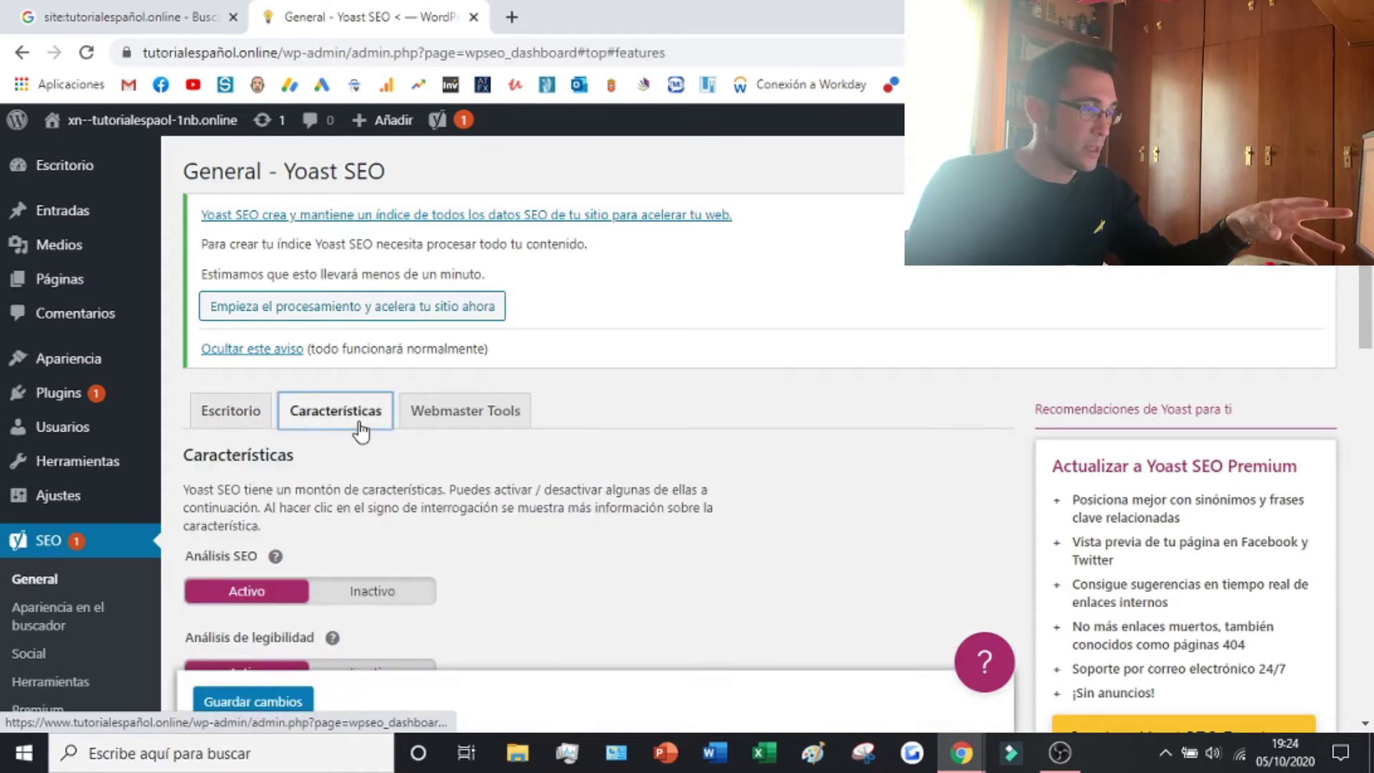
pyautogui.scroll(-2, 392, 449)
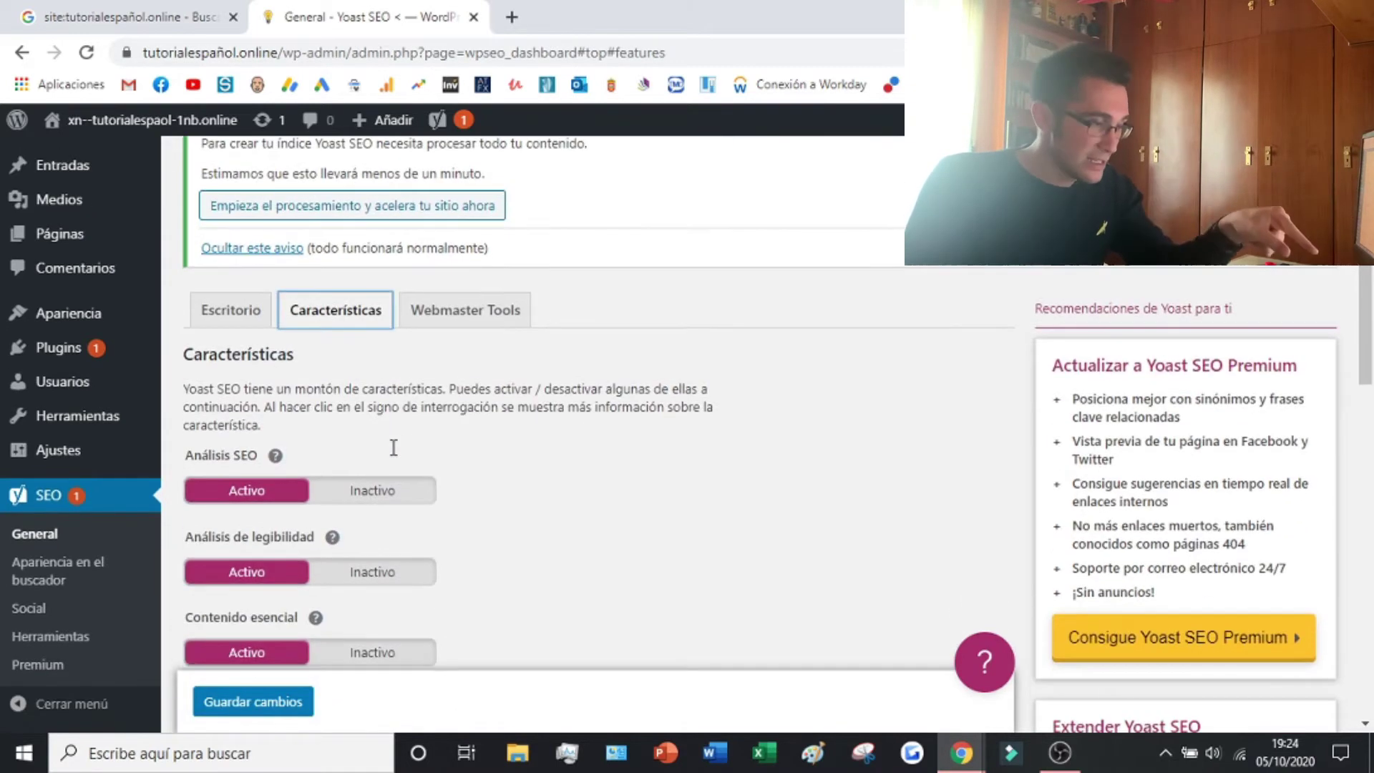
pyautogui.scroll(-2, 394, 448)
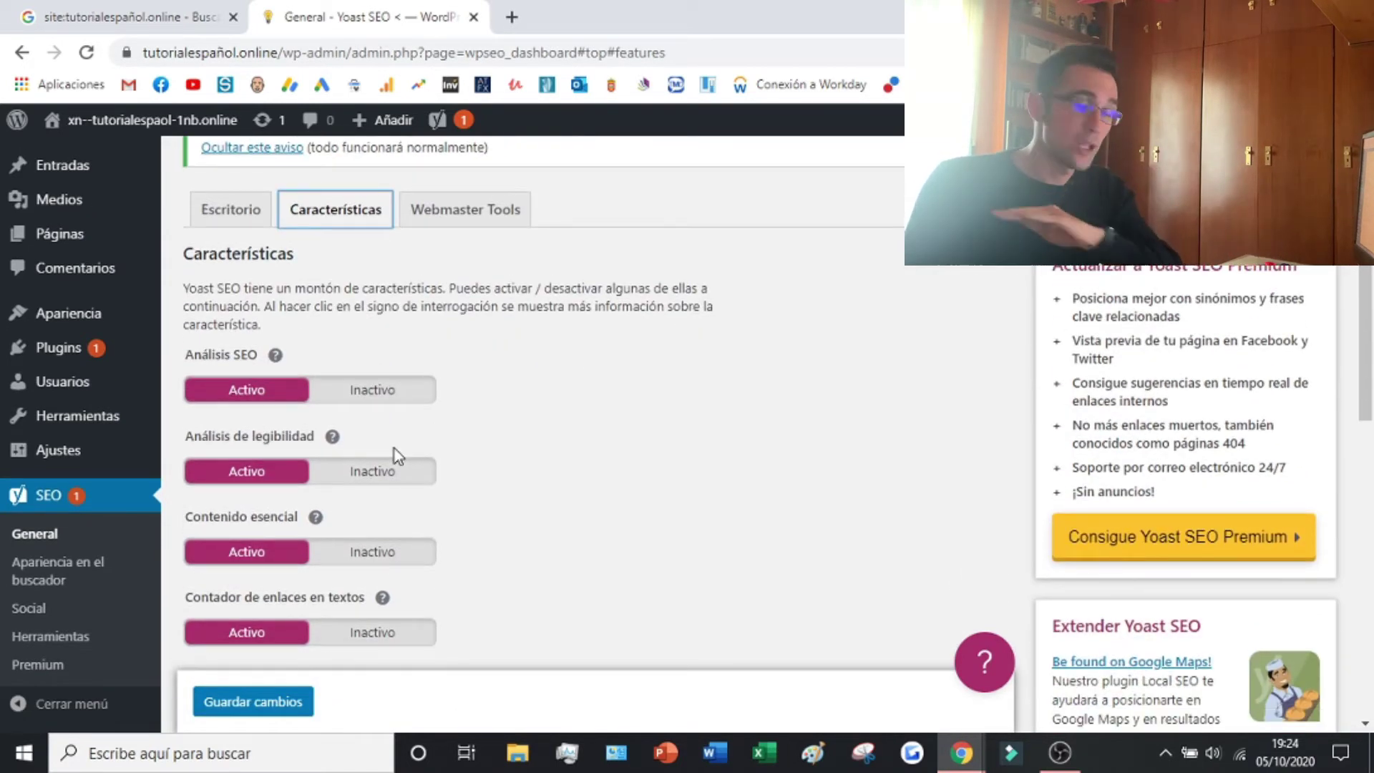
pyautogui.scroll(-8, 393, 447)
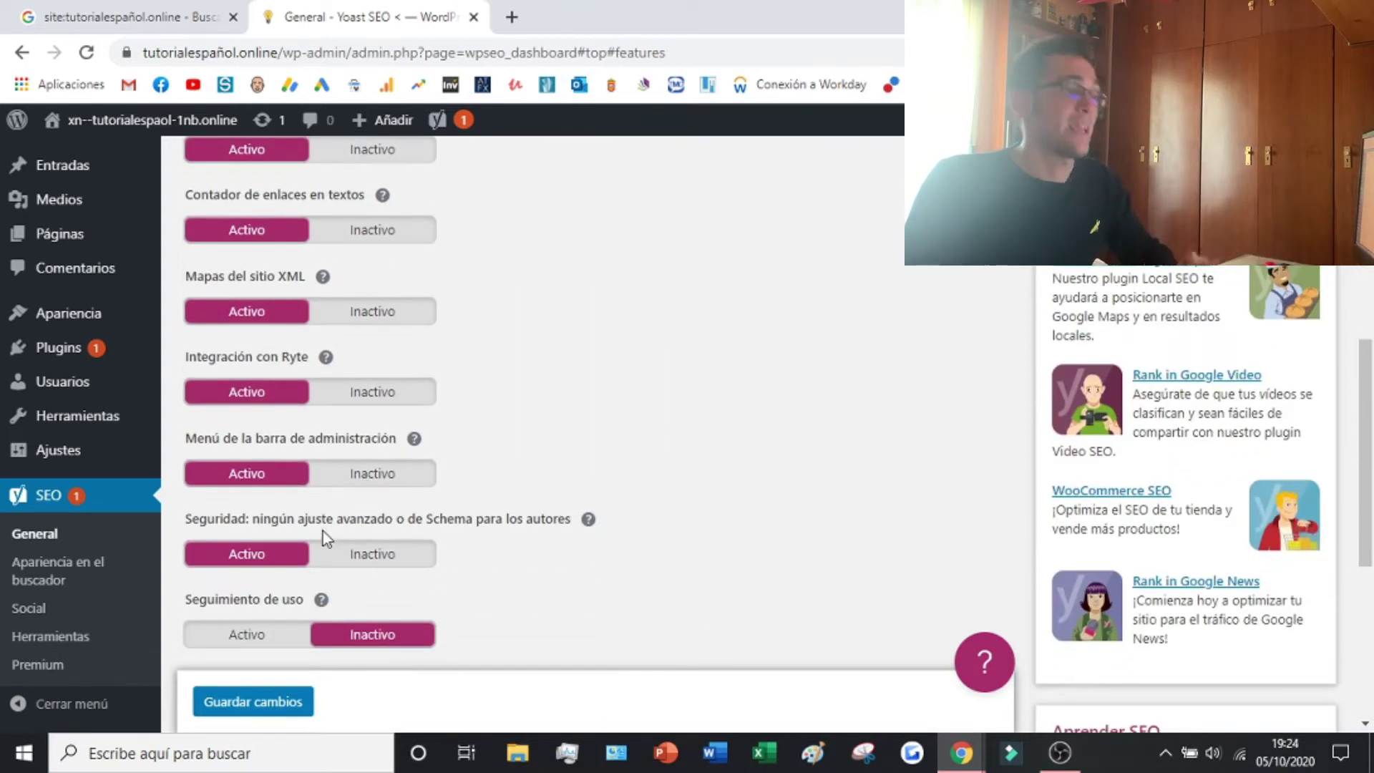
pyautogui.click(281, 634)
pyautogui.scroll(-4, 409, 572)
pyautogui.scroll(-2, 410, 572)
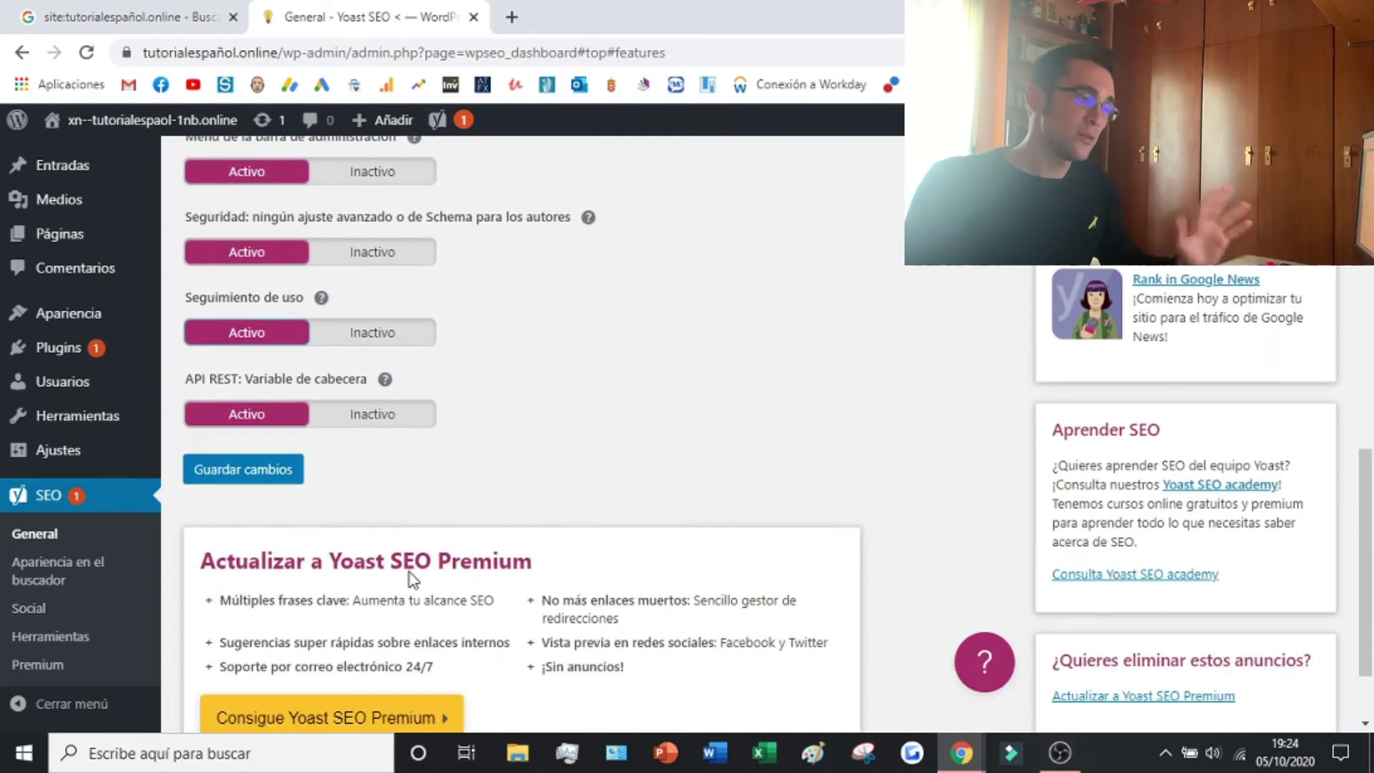
pyautogui.scroll(4, 409, 572)
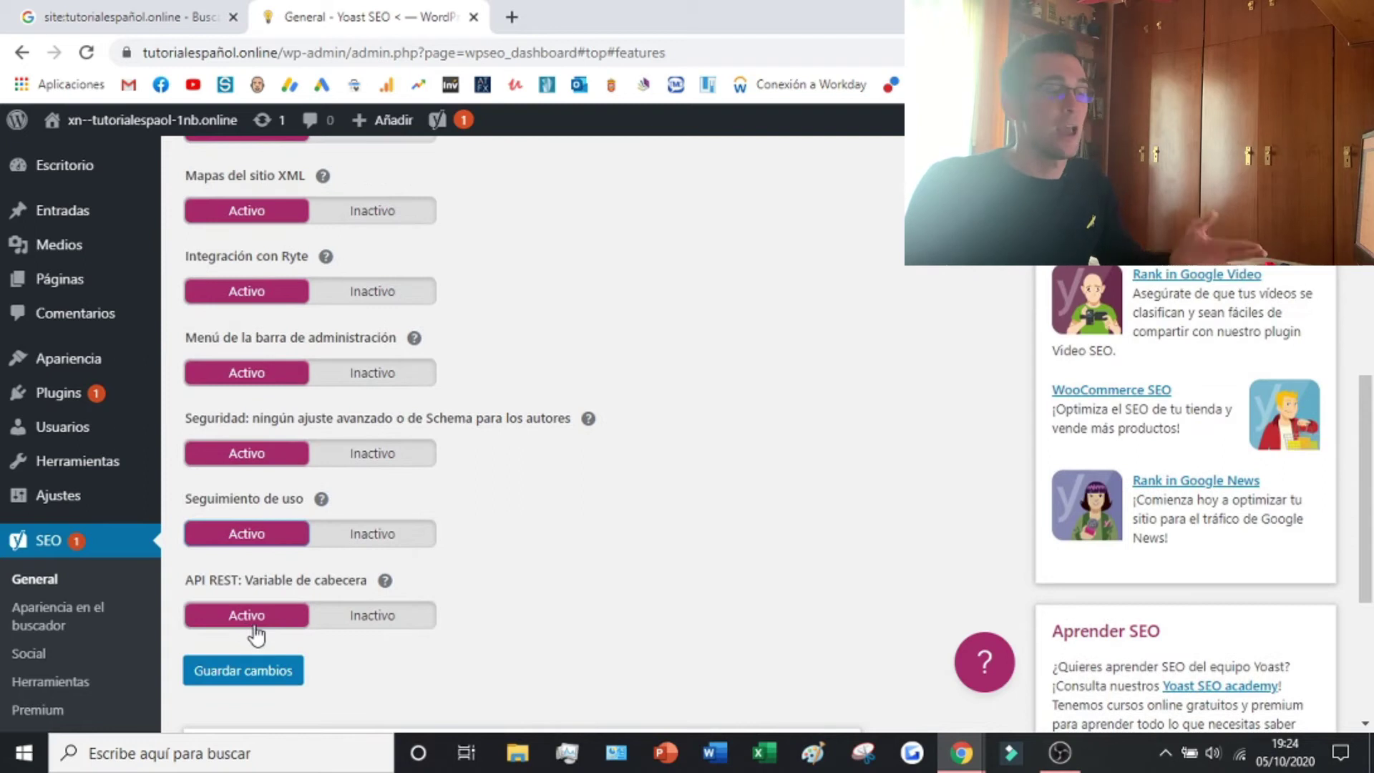
pyautogui.click(257, 676)
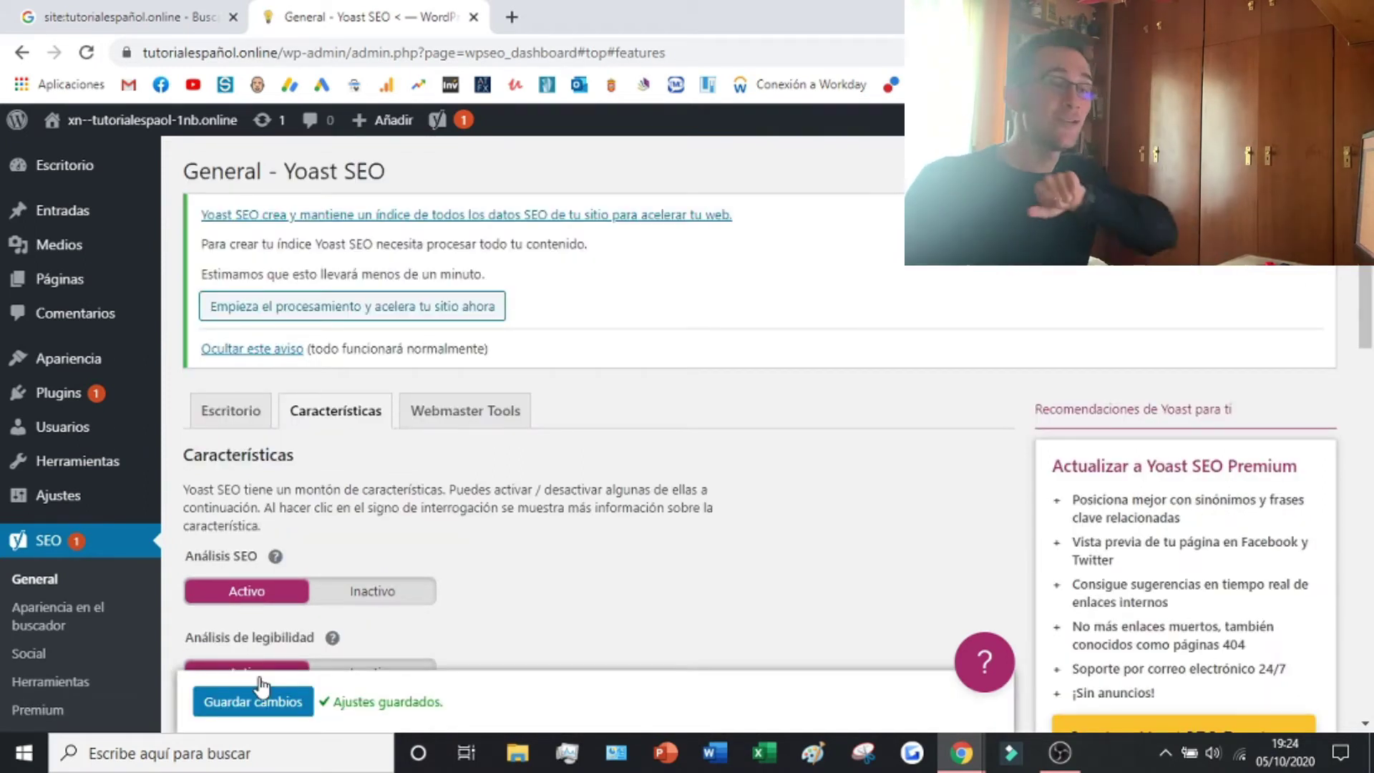
# Examine the search appearance settings for Entradas, including search visibility, SEO title, meta description and schema defaults
pyautogui.click(72, 628)
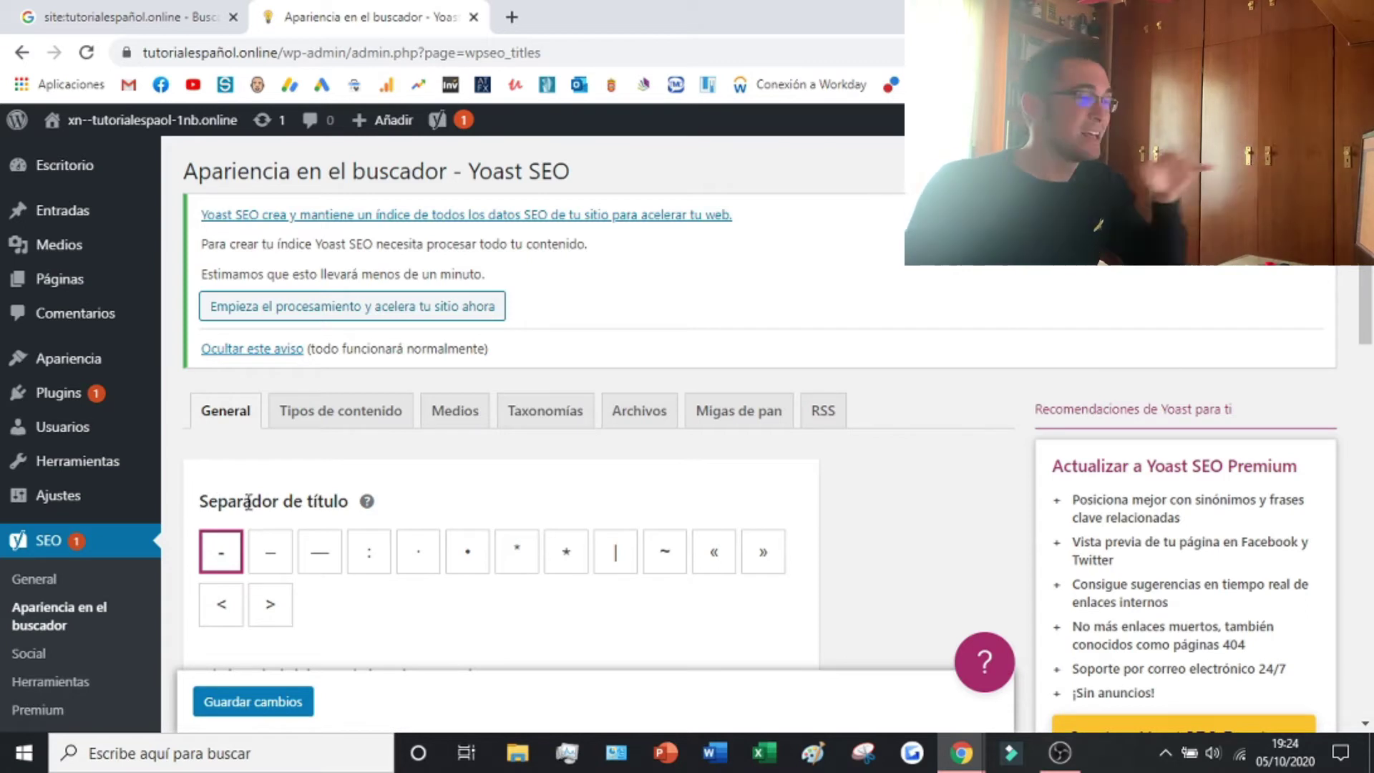
pyautogui.click(381, 409)
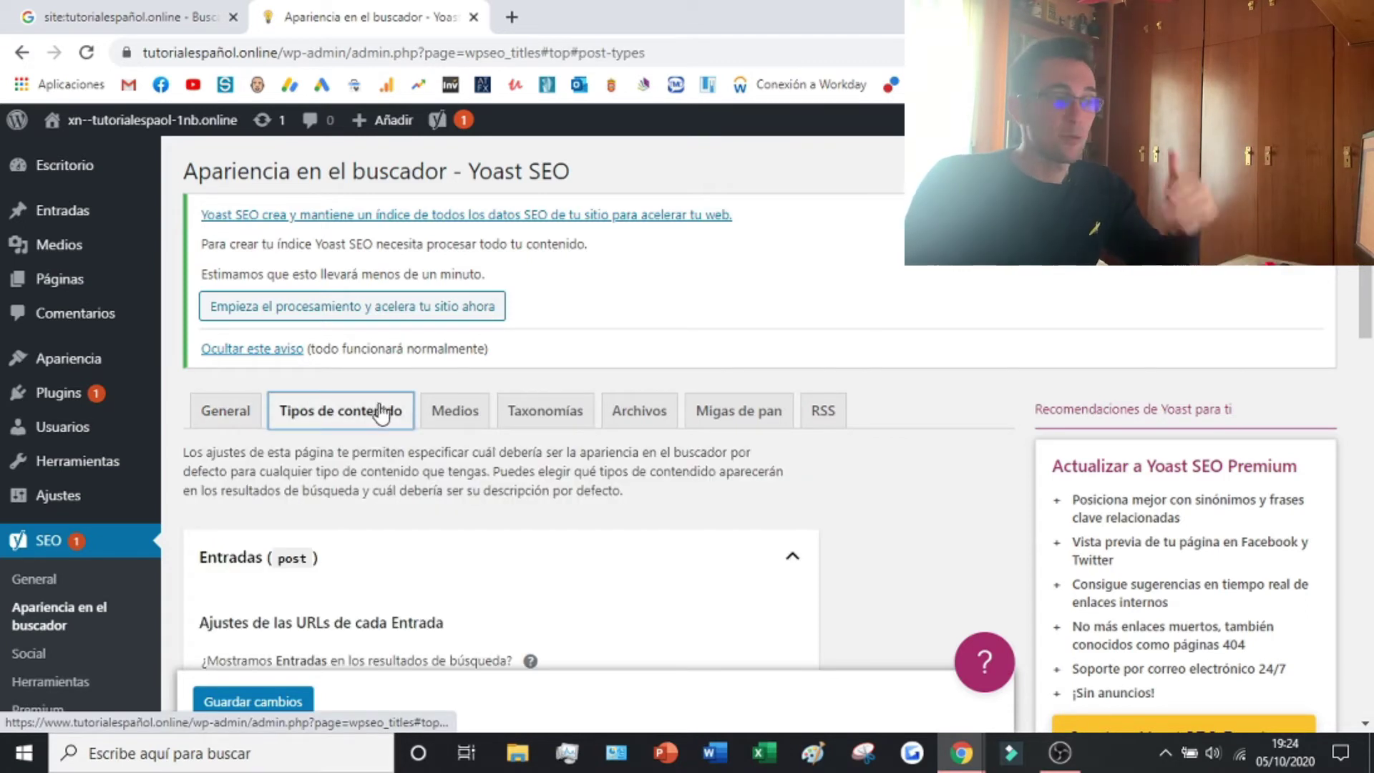
pyautogui.scroll(-1, 522, 458)
pyautogui.scroll(-1, 523, 476)
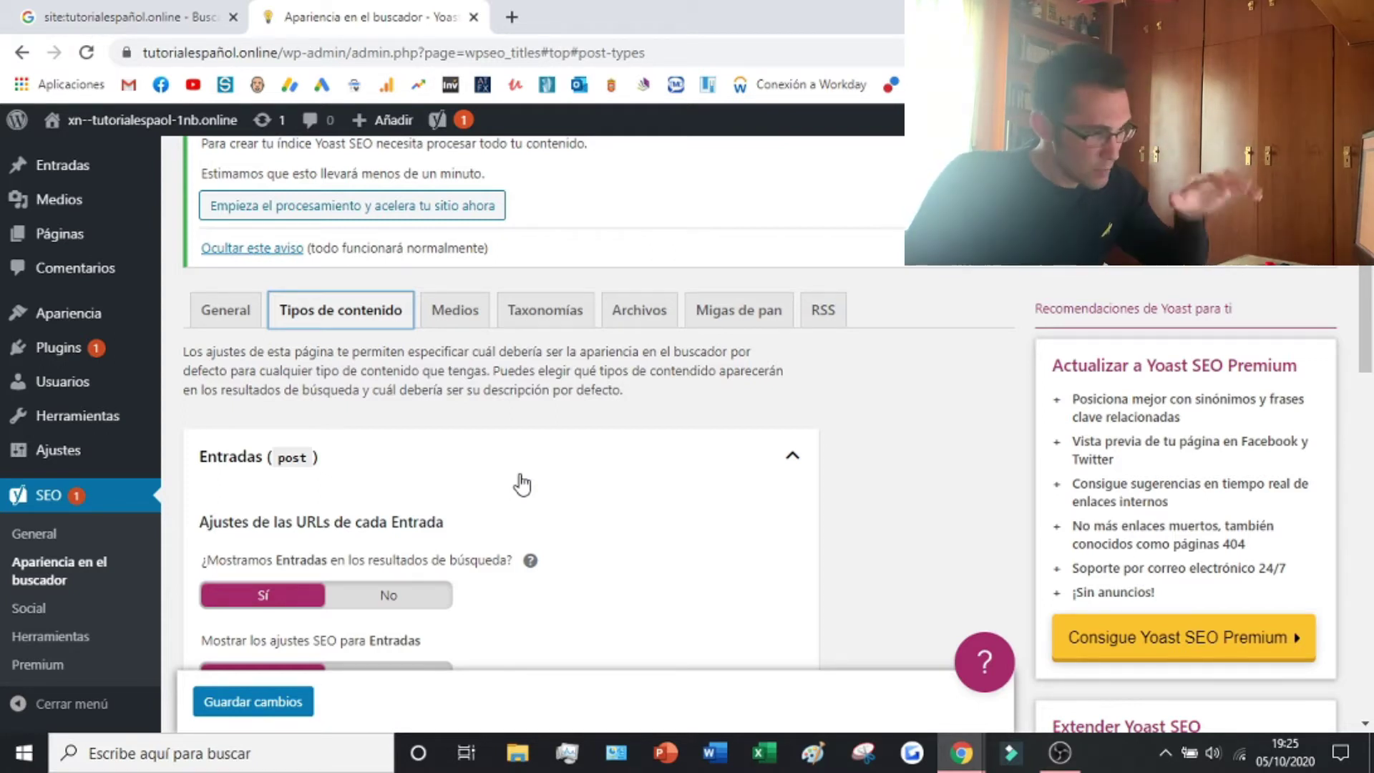
pyautogui.scroll(-3, 521, 484)
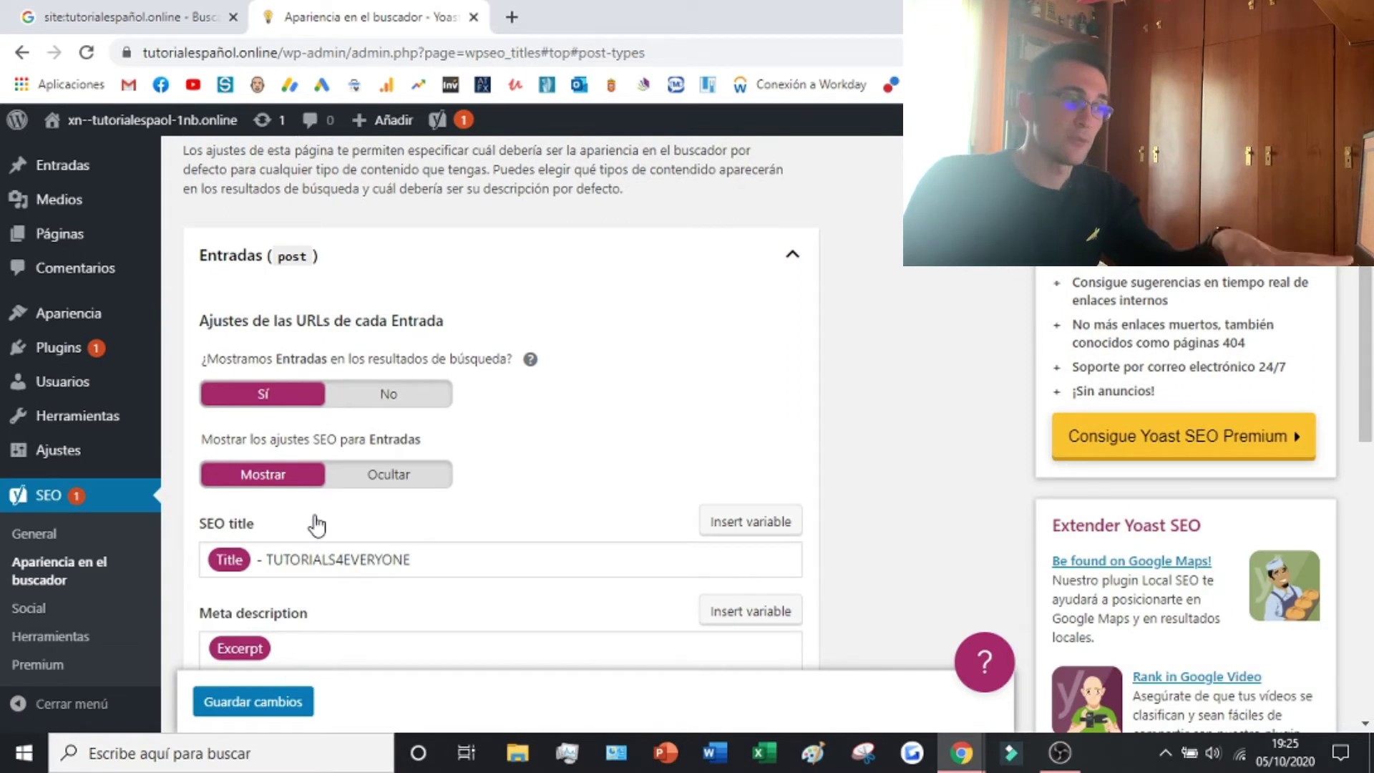
pyautogui.scroll(-2, 317, 525)
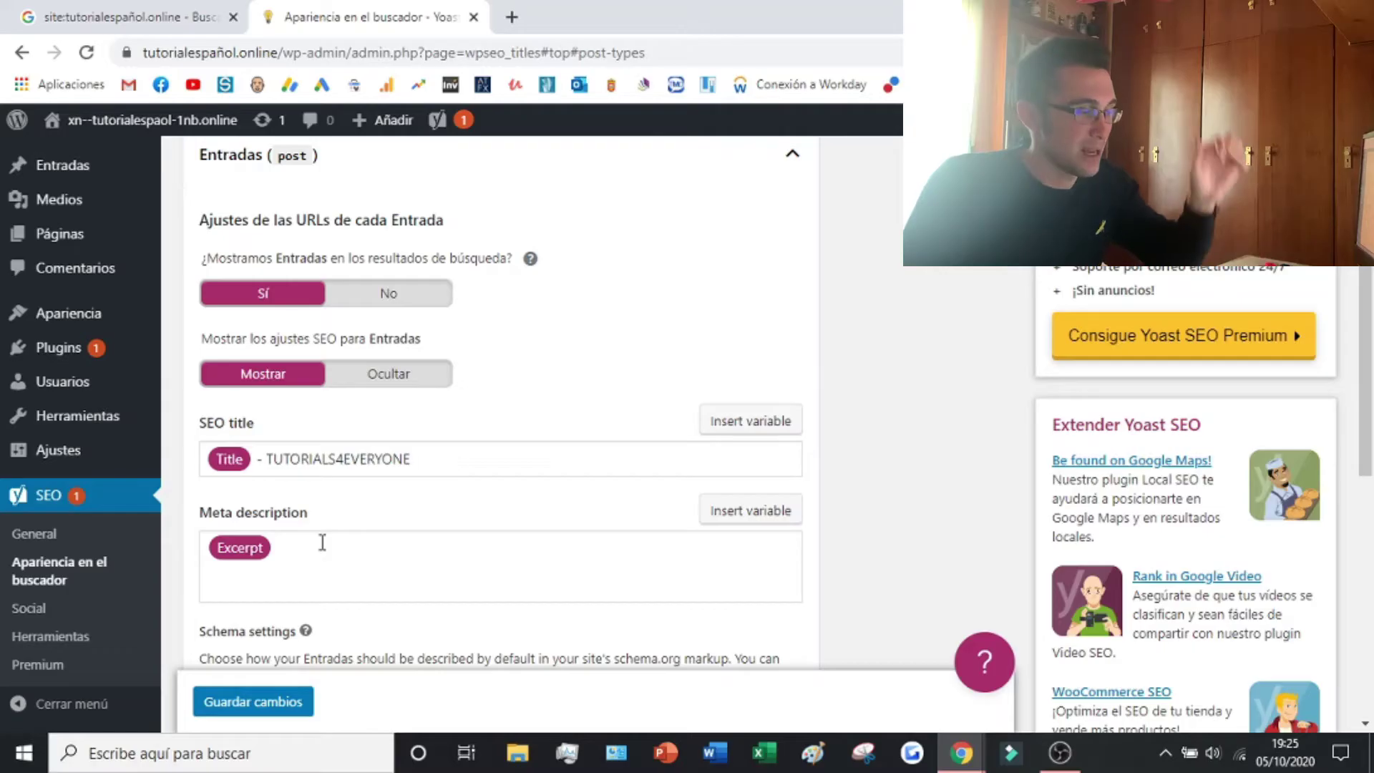
pyautogui.scroll(-3, 334, 548)
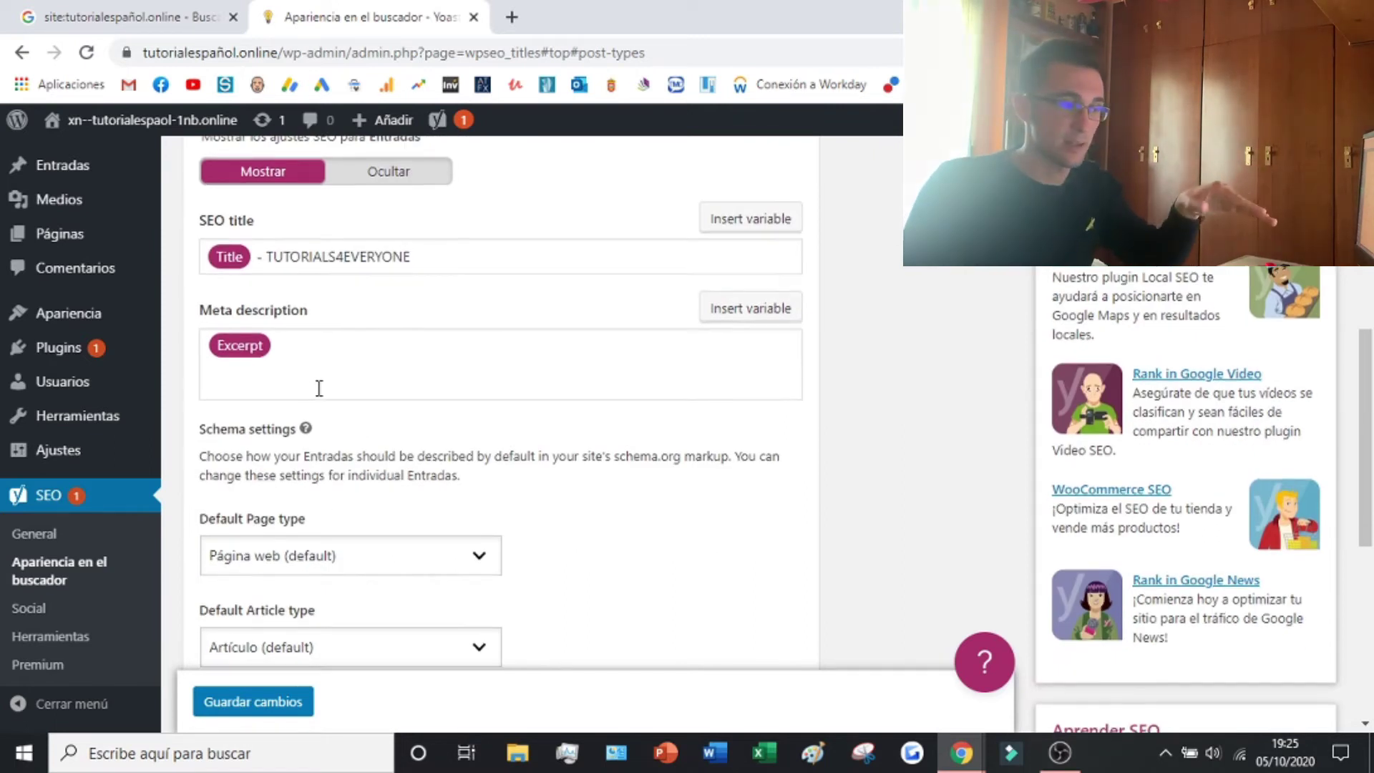
pyautogui.scroll(-3, 322, 389)
pyautogui.scroll(-2, 373, 475)
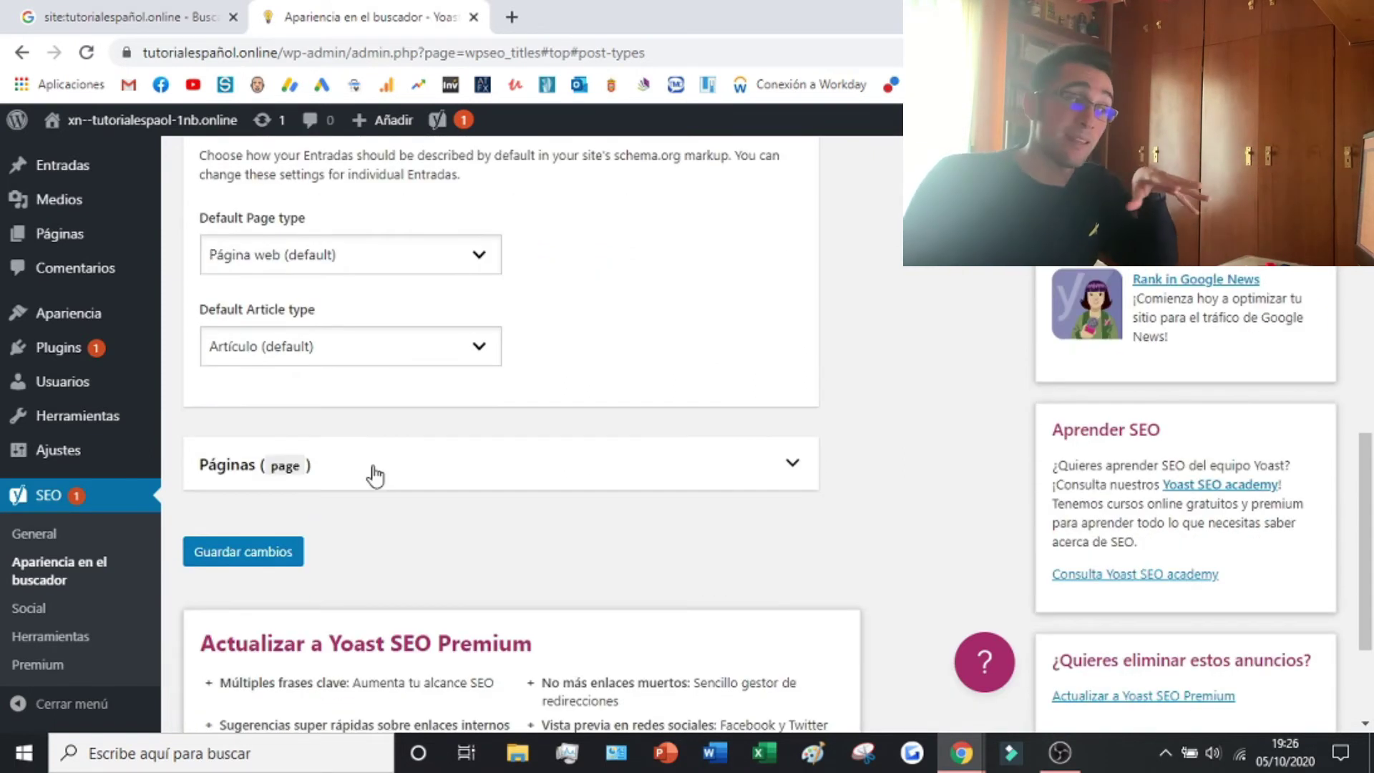
# Expand the Páginas content type, review its search appearance settings and save the changes
pyautogui.click(374, 475)
pyautogui.scroll(-1, 373, 475)
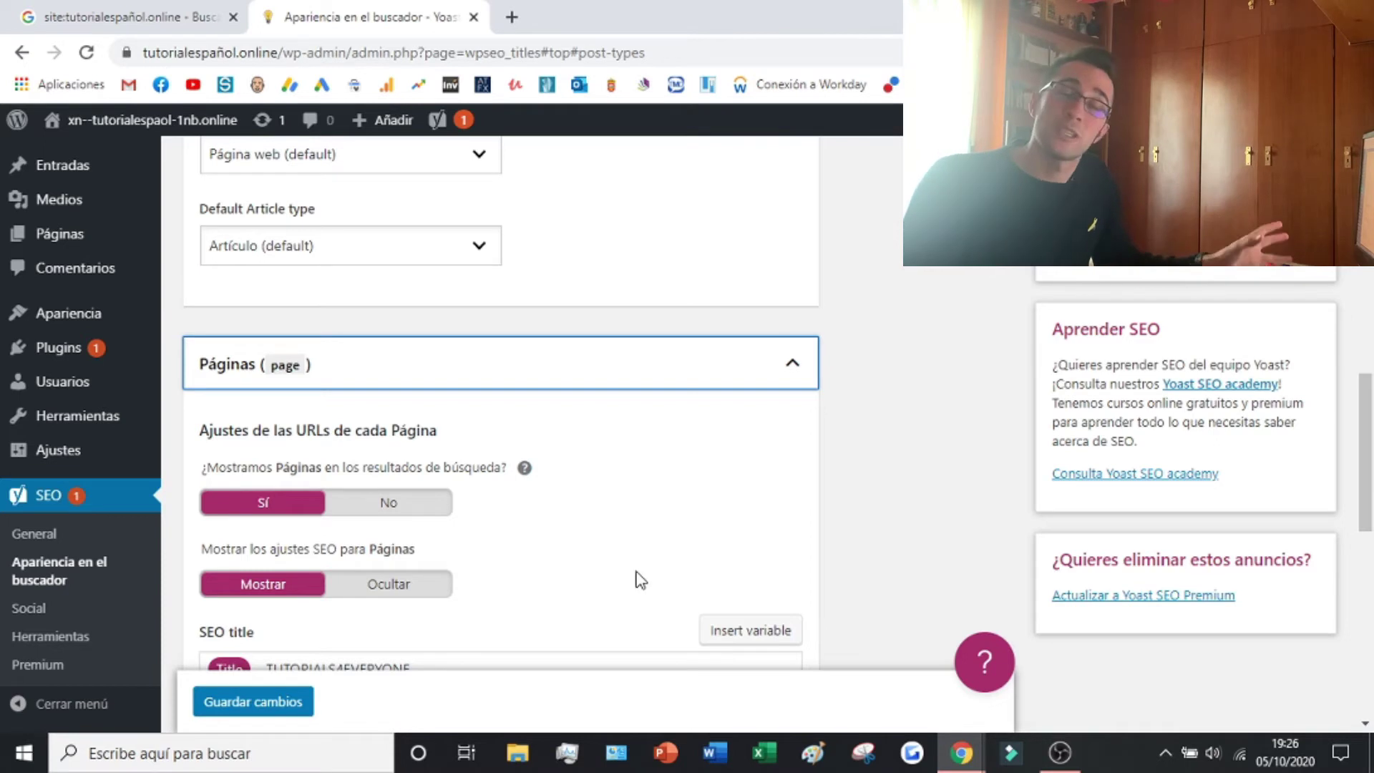
pyautogui.scroll(-2, 640, 566)
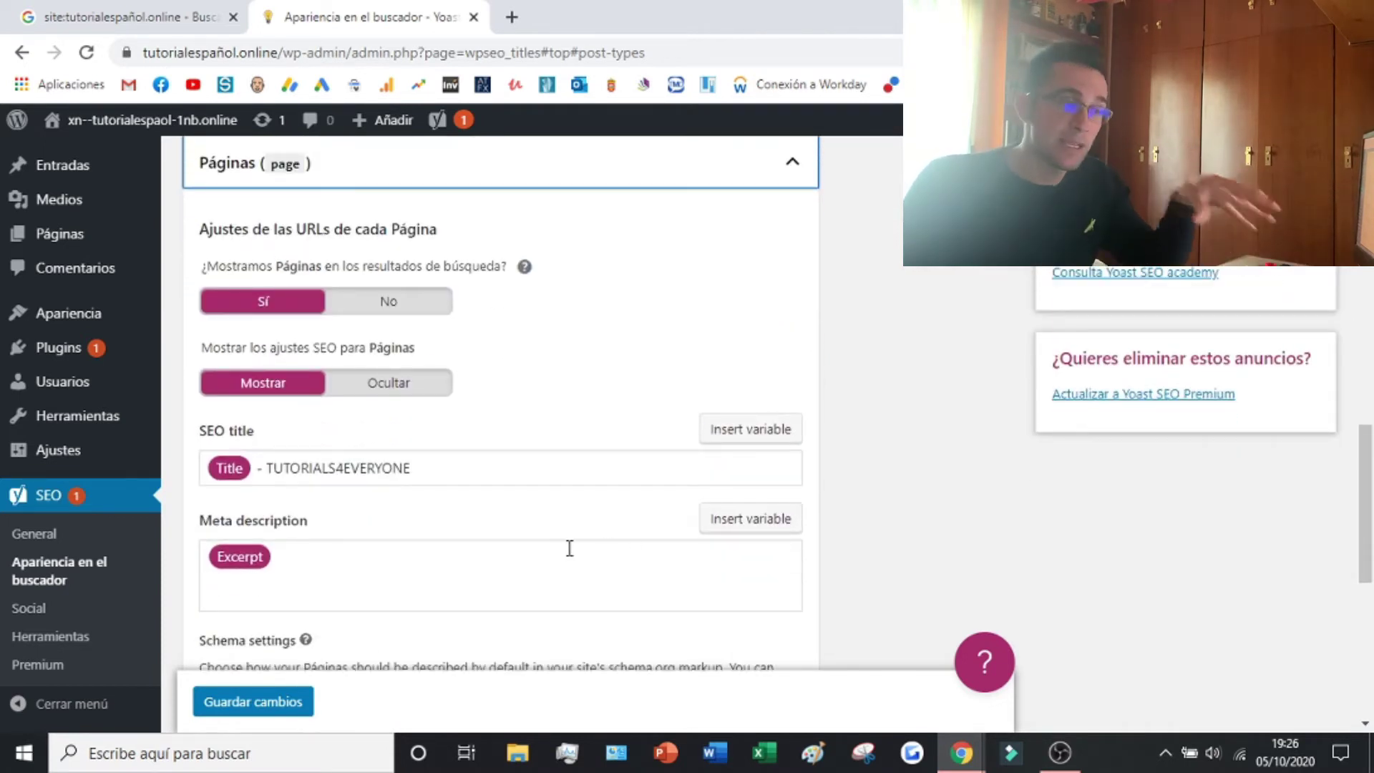
pyautogui.scroll(-2, 569, 548)
pyautogui.scroll(-1, 568, 548)
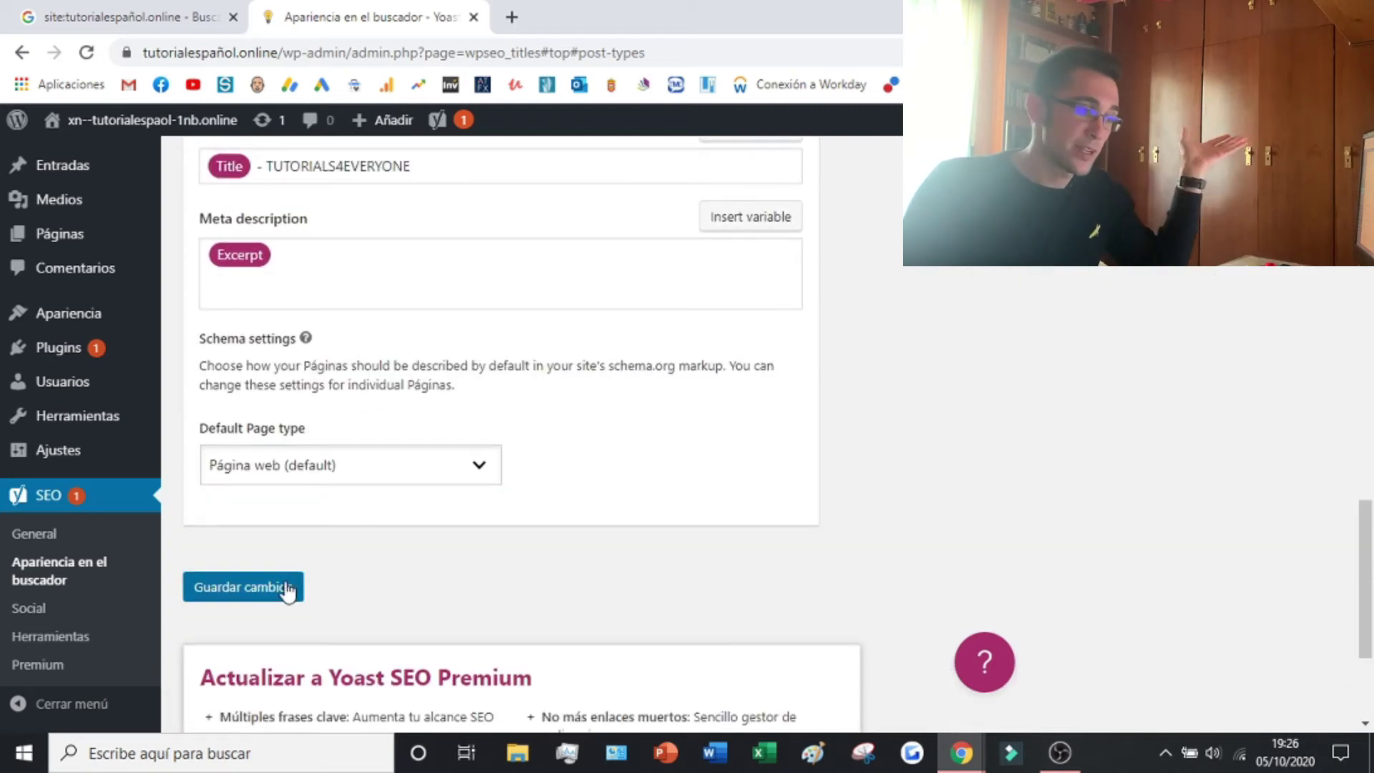
pyautogui.click(259, 588)
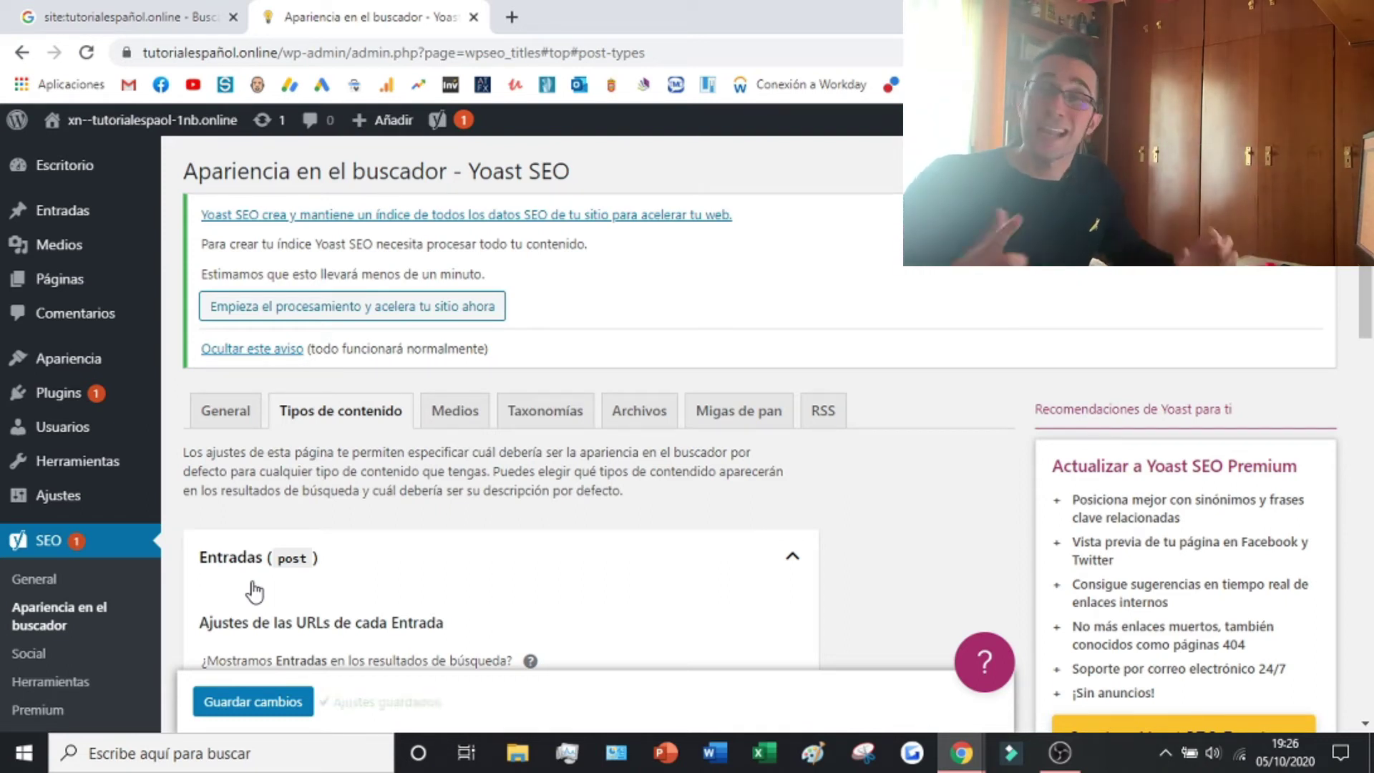
# Check the search appearance setting that redirects media attachment URLs to the attachments themselves
pyautogui.click(433, 421)
pyautogui.scroll(-1, 422, 479)
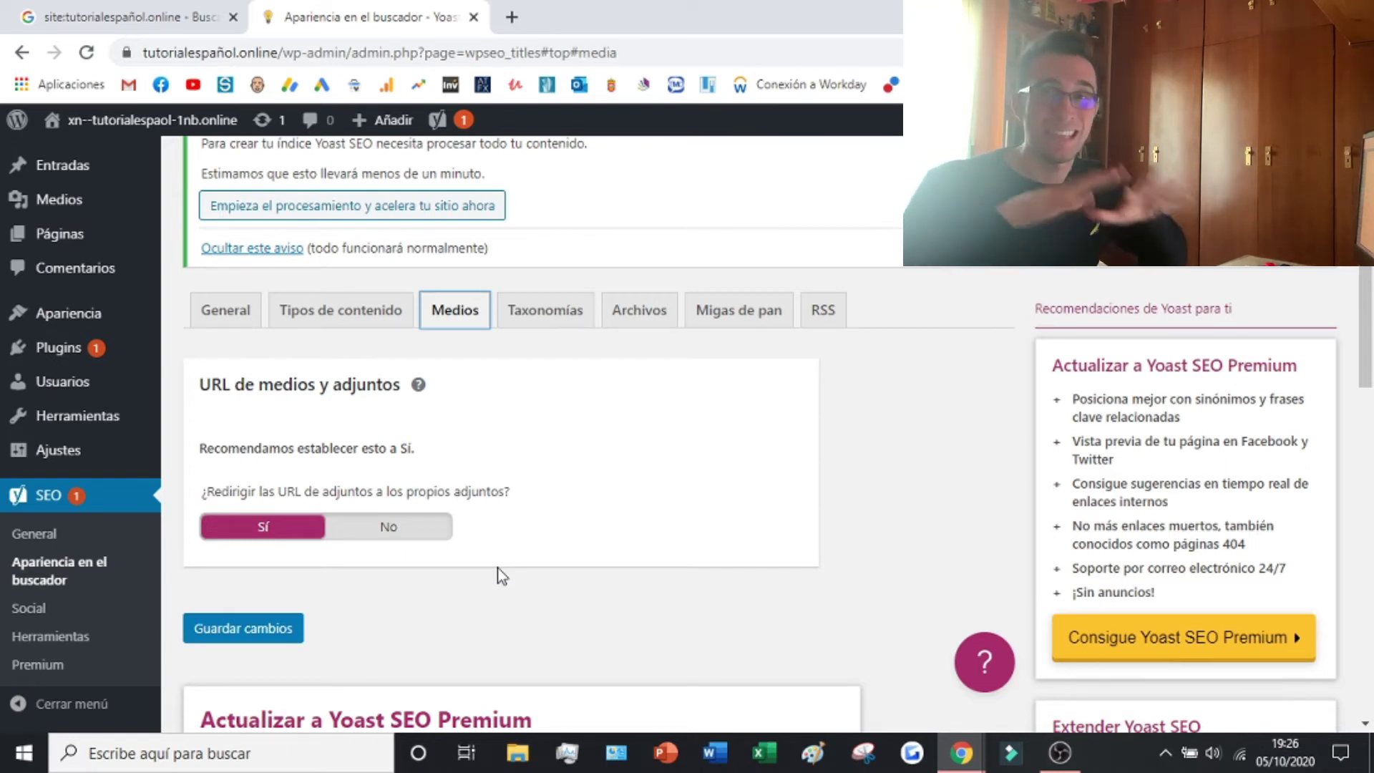
pyautogui.scroll(-1, 569, 421)
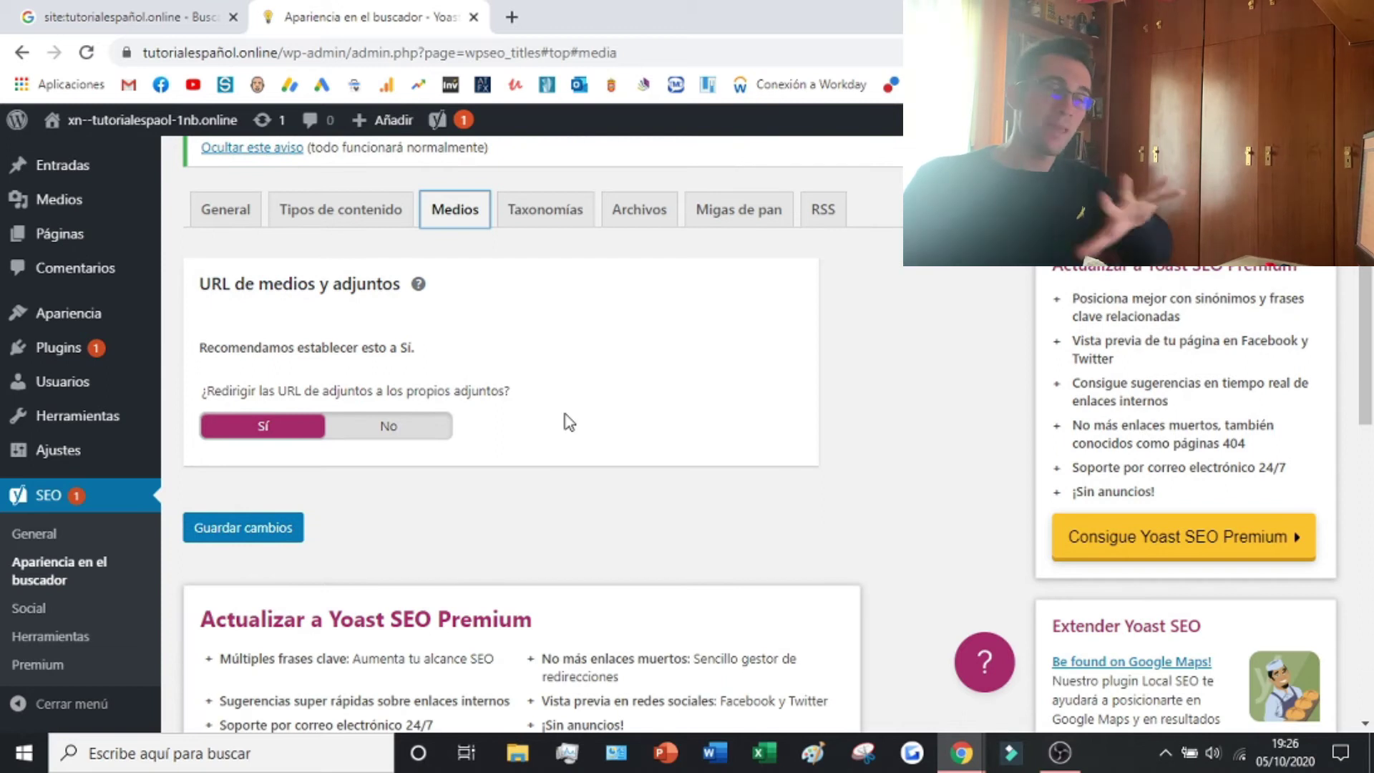
# Insert the Excerpt variable as the meta description for Categorías in the taxonomy settings
pyautogui.click(529, 214)
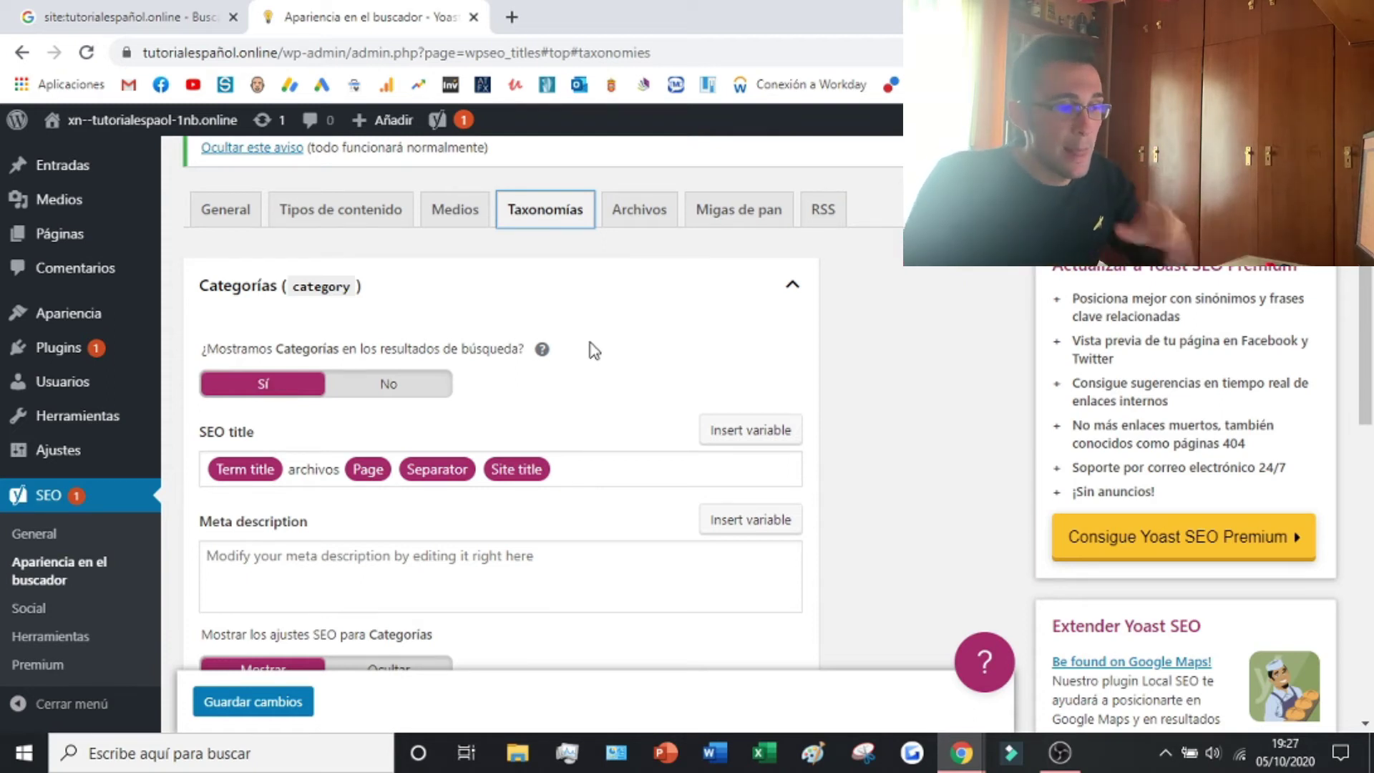
pyautogui.click(752, 520)
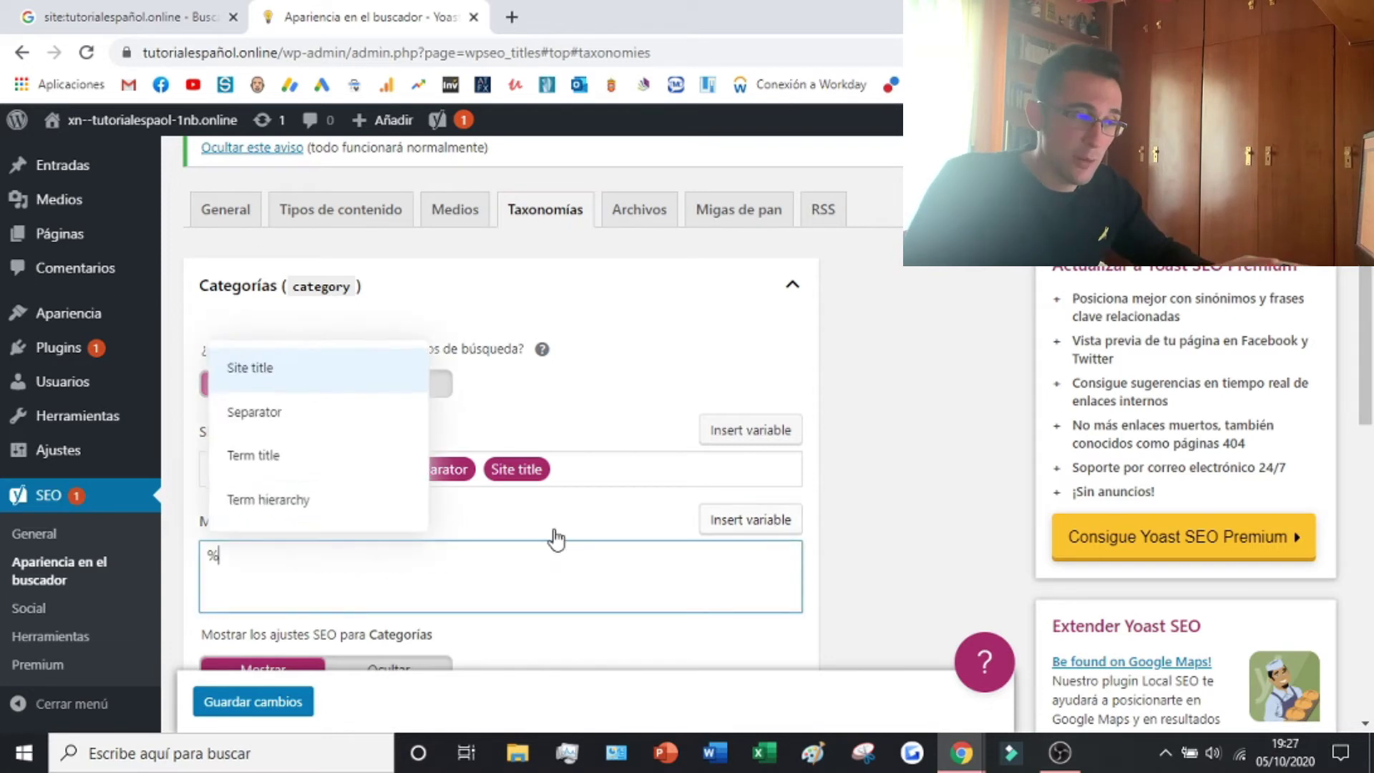
pyautogui.write('ex')
pyautogui.press('Return')
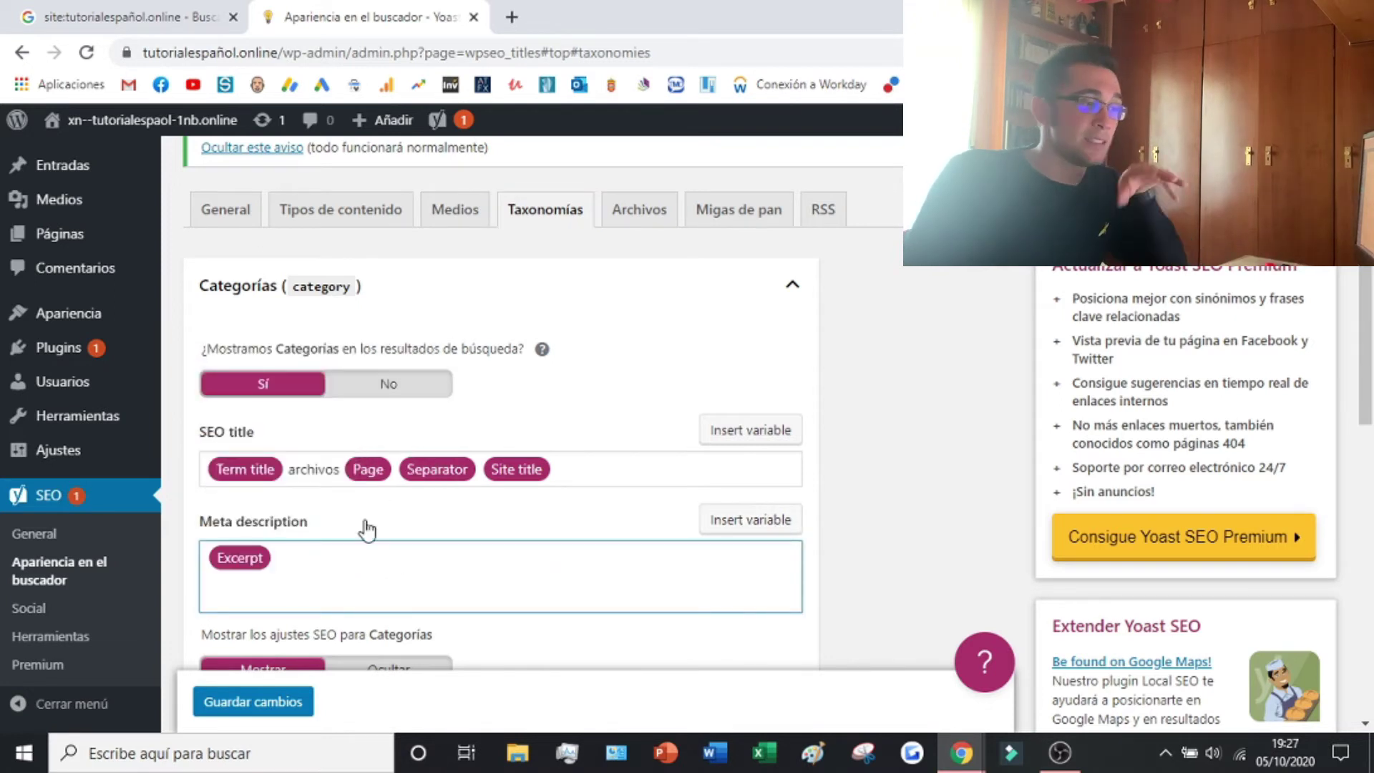
# Change the Categorías SEO title to the Term title variable followed by "- TUTORIALS4EVERYONE"
pyautogui.moveTo(575, 471); pyautogui.dragTo(293, 464)
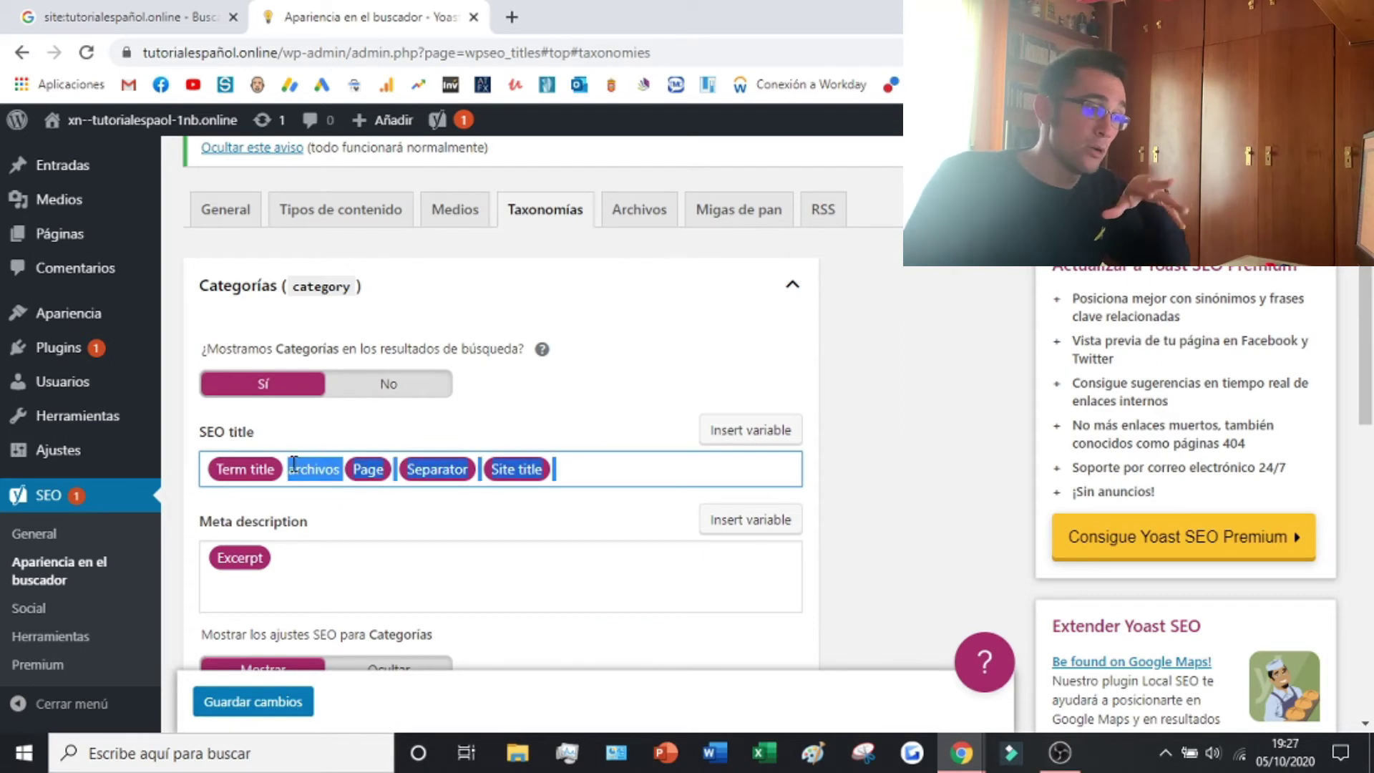
pyautogui.press('BackSpace')
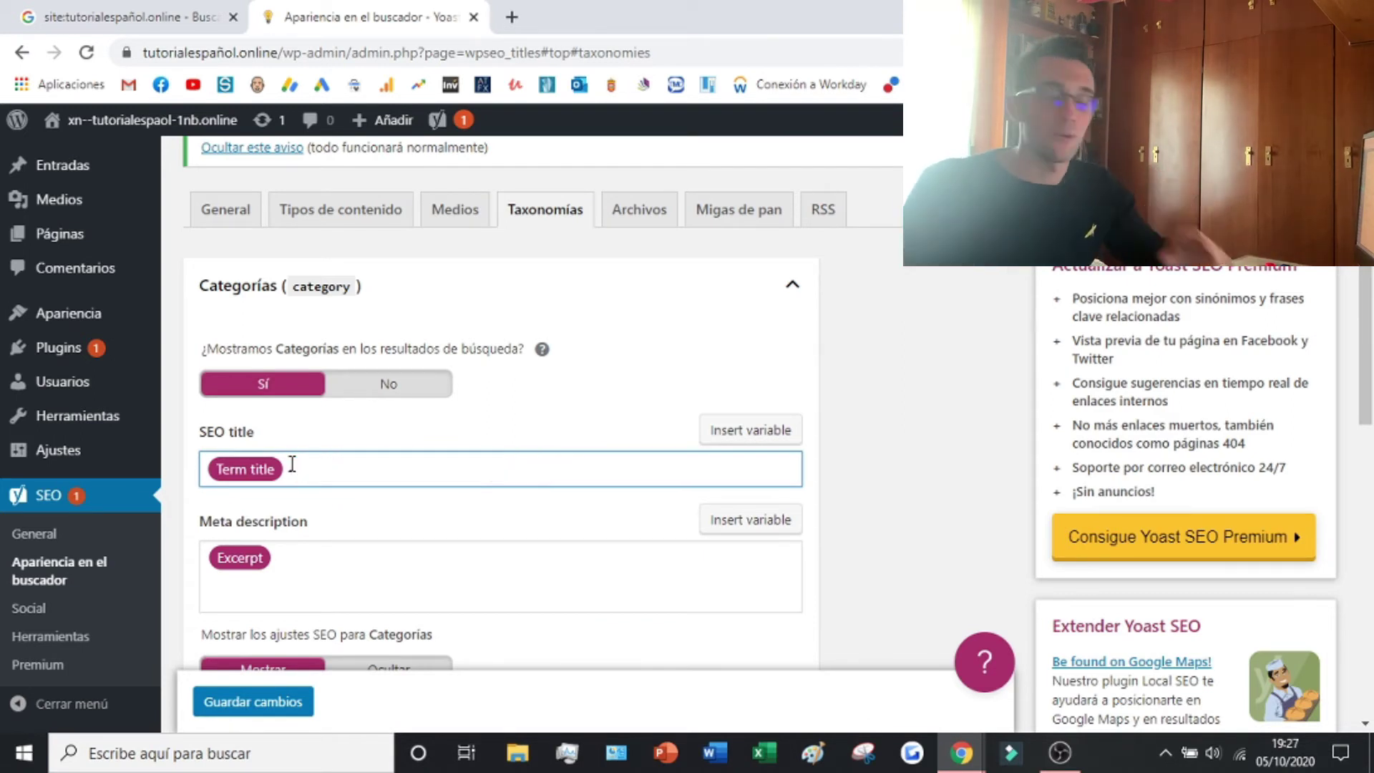
pyautogui.press('capslock')
pyautogui.write('TU')
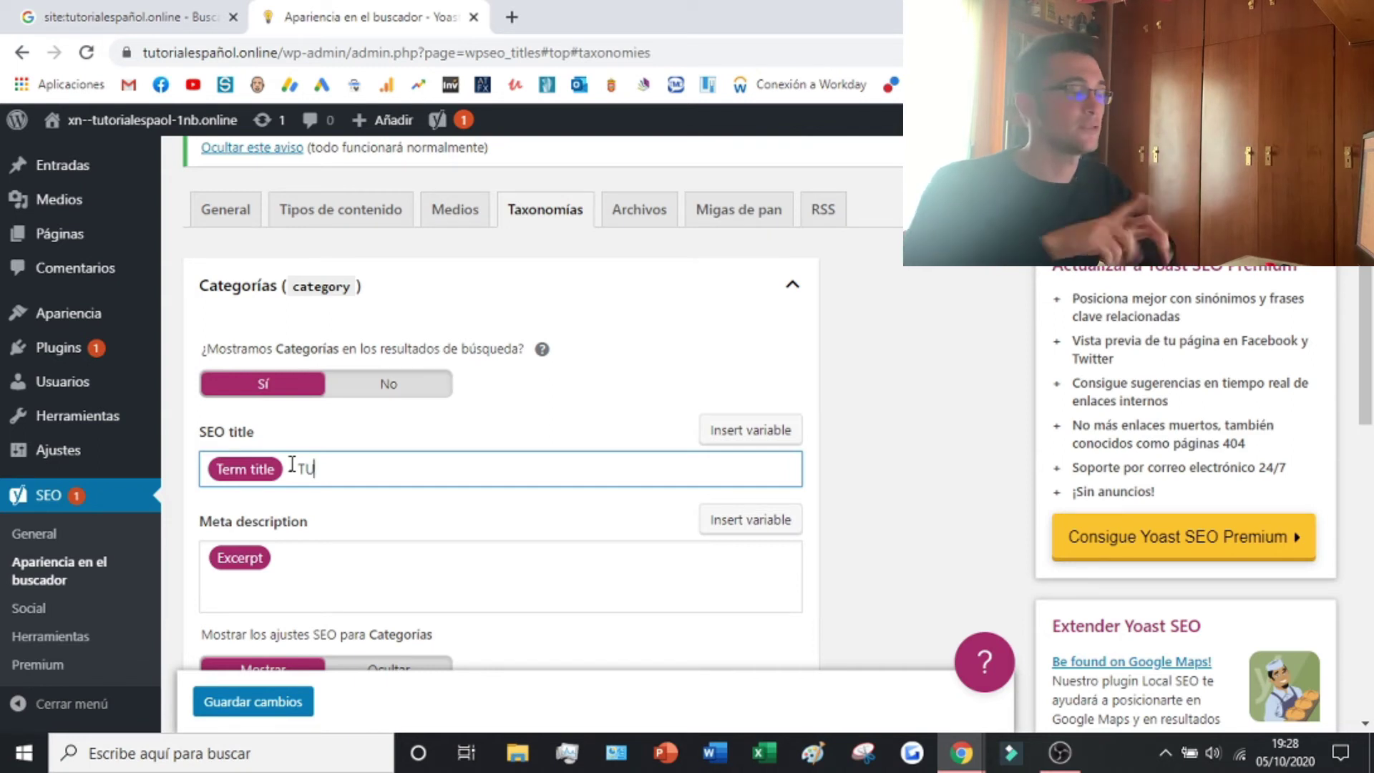
pyautogui.write('TORIALS4EVERYONE')
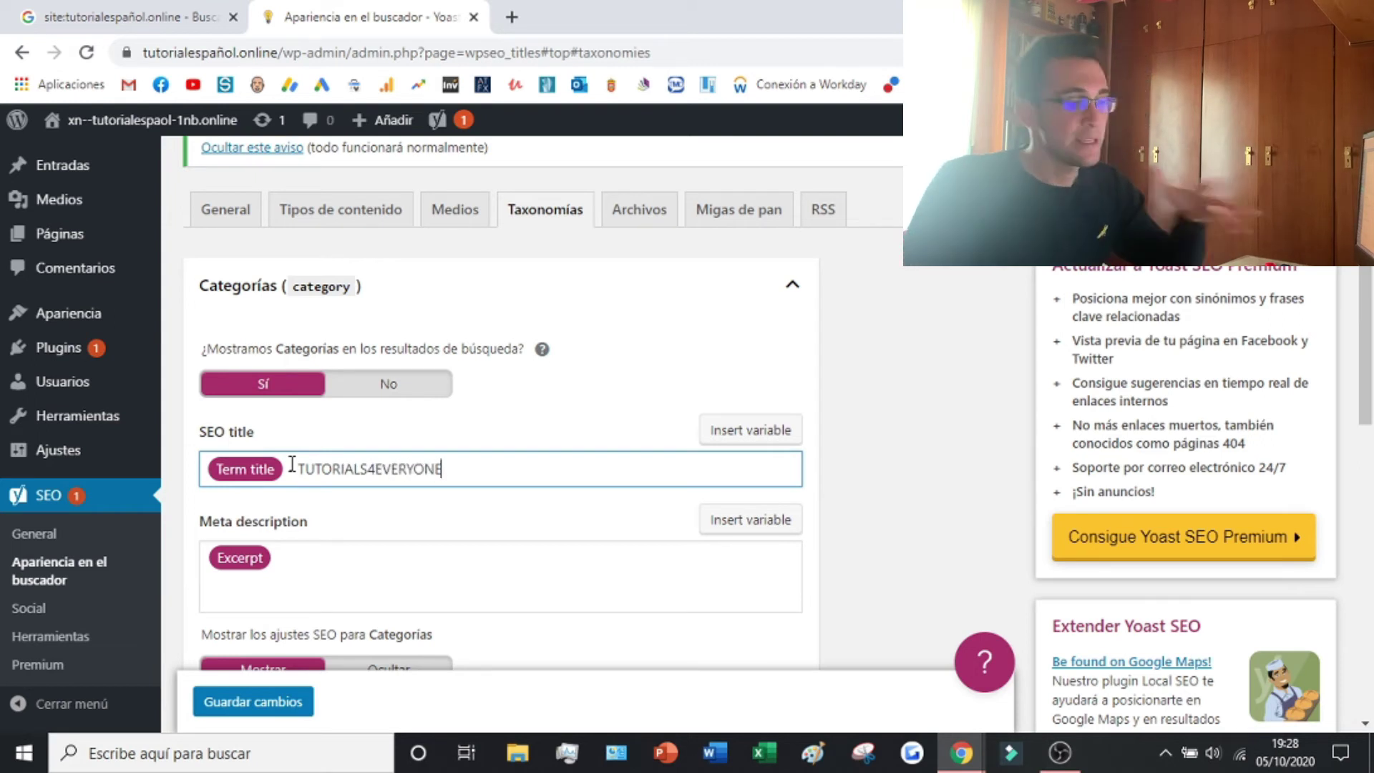
# Expand the Etiquetas taxonomy and set its SEO title to the Site title variable followed by "- TUTORIALS4EVERYONE"
pyautogui.scroll(-3, 318, 561)
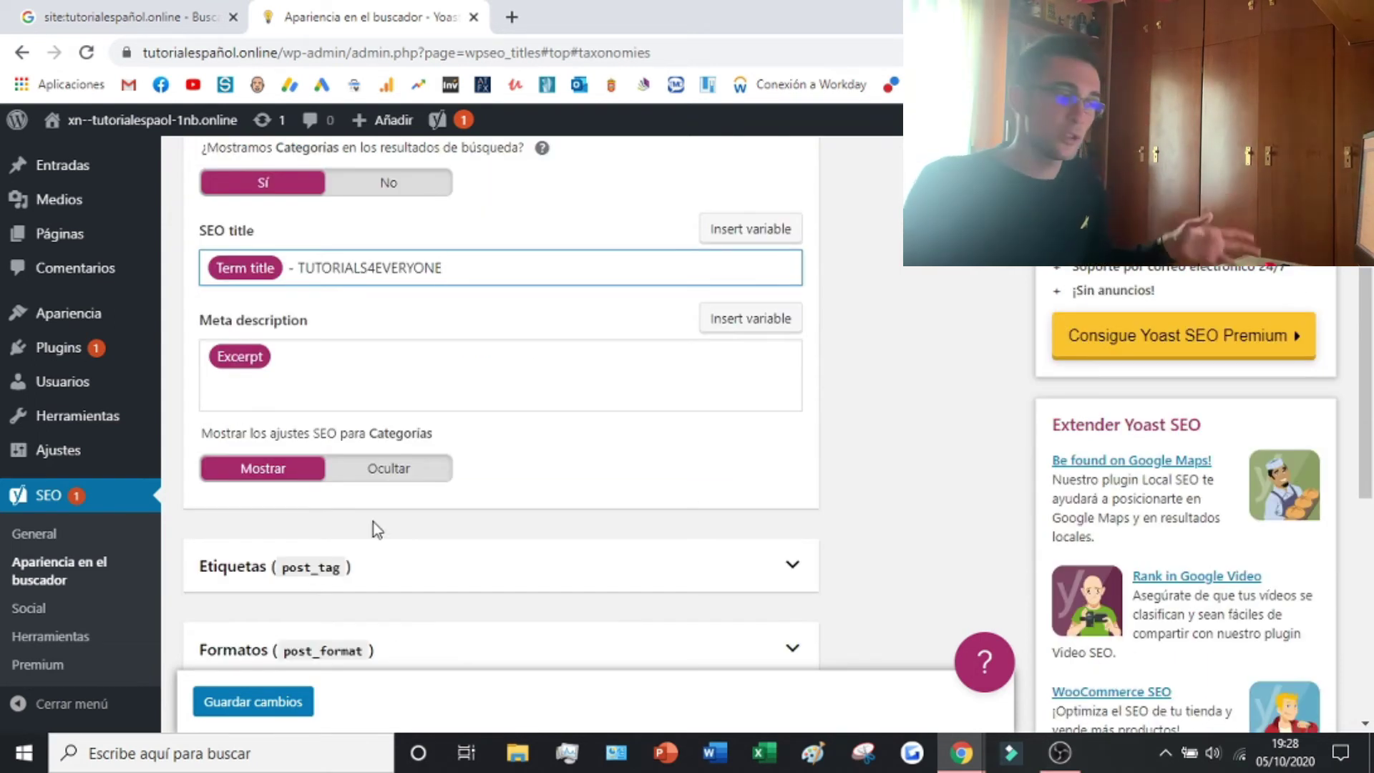
pyautogui.scroll(-1, 373, 528)
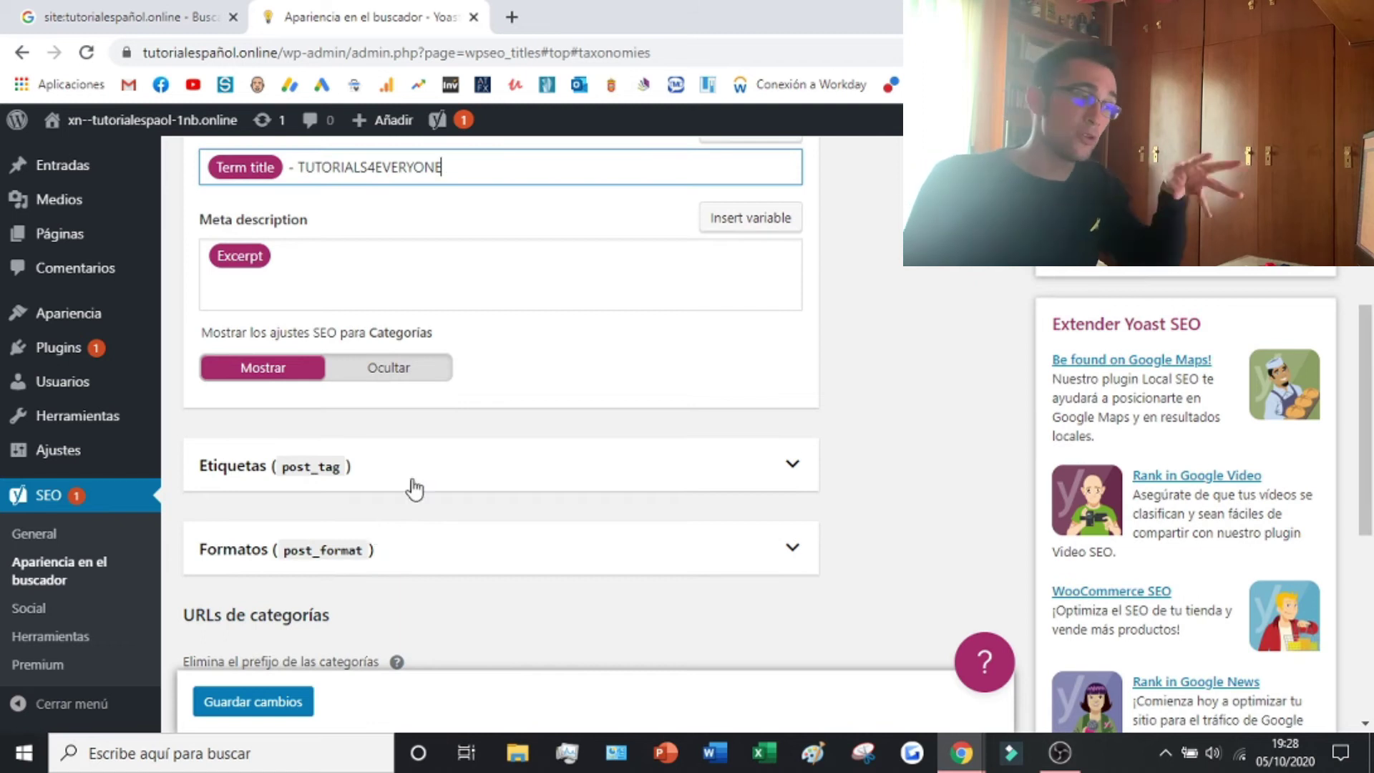
pyautogui.click(415, 486)
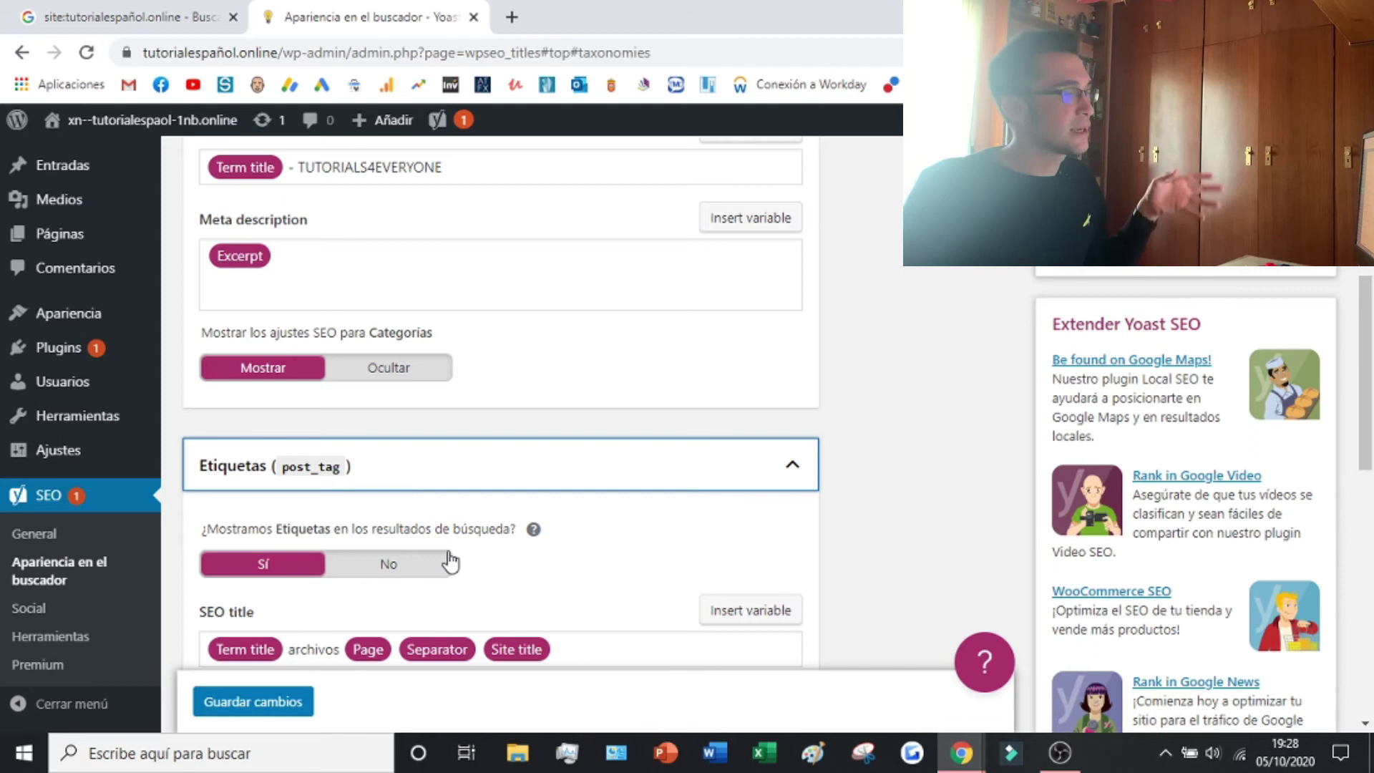
pyautogui.scroll(-3, 449, 563)
pyautogui.click(348, 456)
pyautogui.hotkey('ctrl', 'a')
pyautogui.write('Site title - TUTORIALS4EVERYONE')
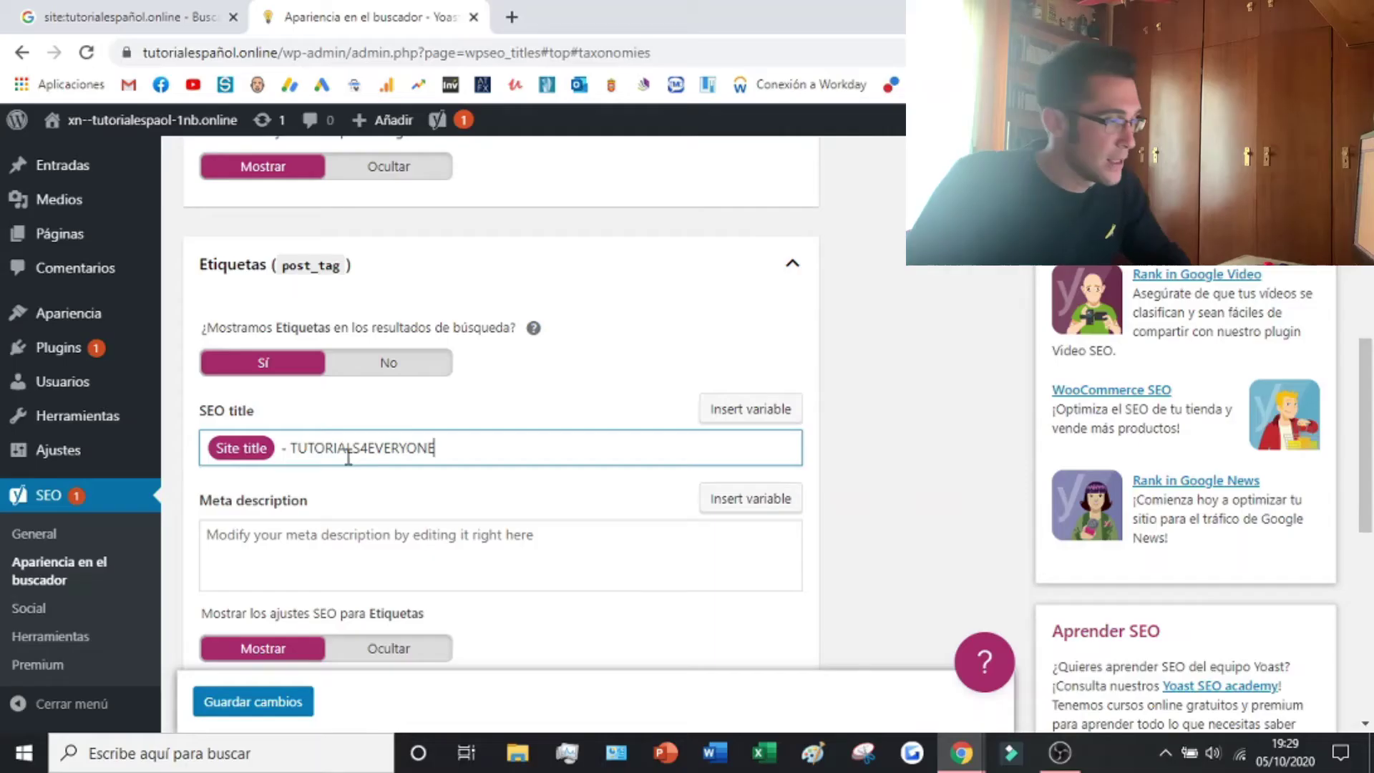
# Insert the Excerpt variable as the meta description for Etiquetas
pyautogui.click(319, 543)
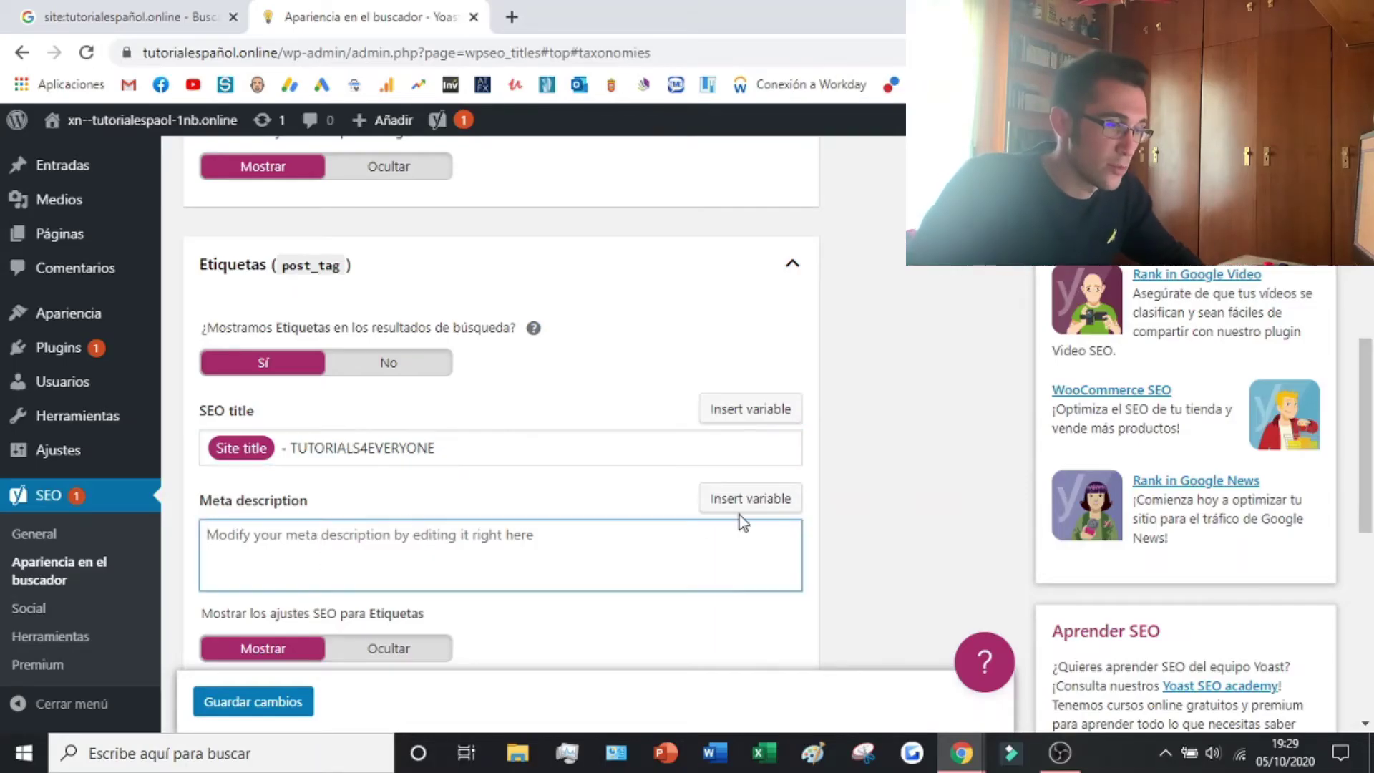
pyautogui.write('%e')
pyautogui.press('Return')
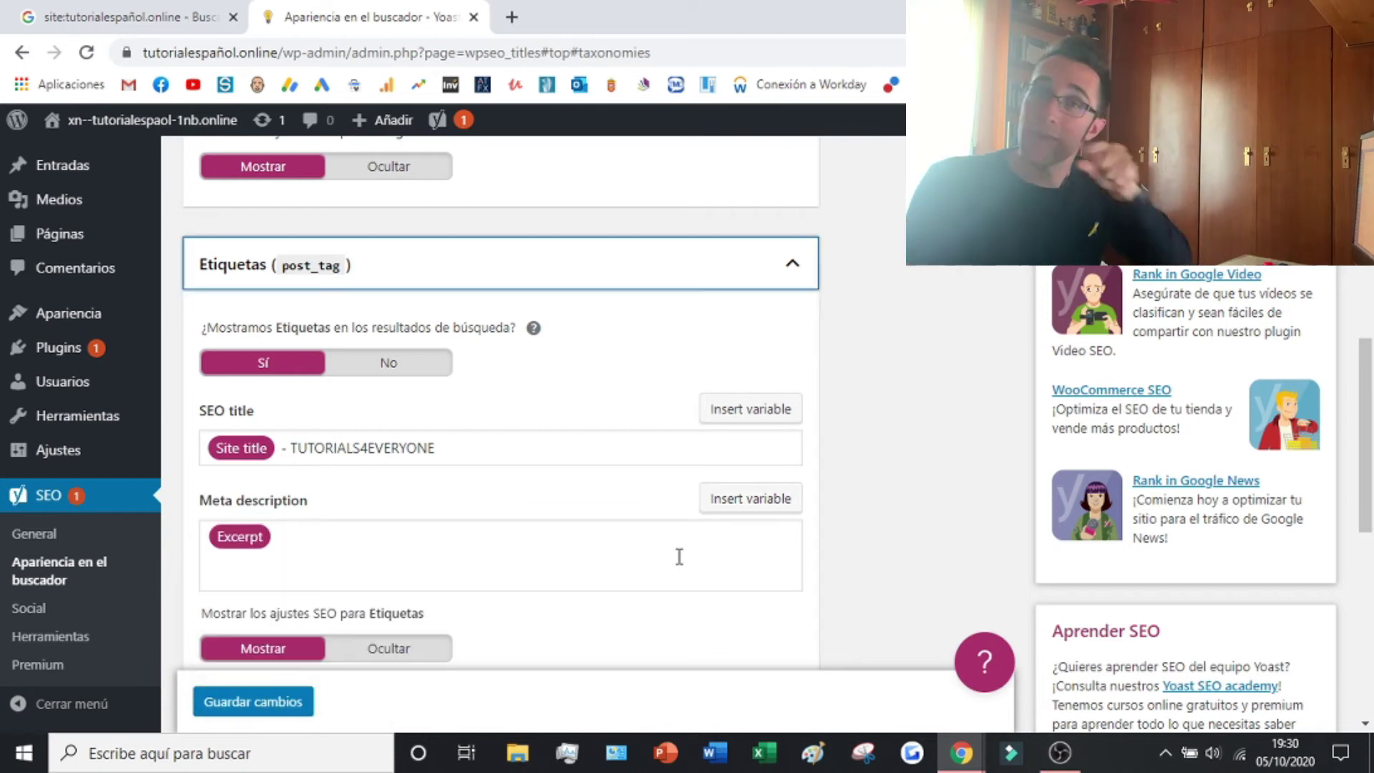
# Expand the Formatos taxonomy and set its format archives to Inactivo
pyautogui.scroll(-1, 678, 556)
pyautogui.scroll(-2, 679, 556)
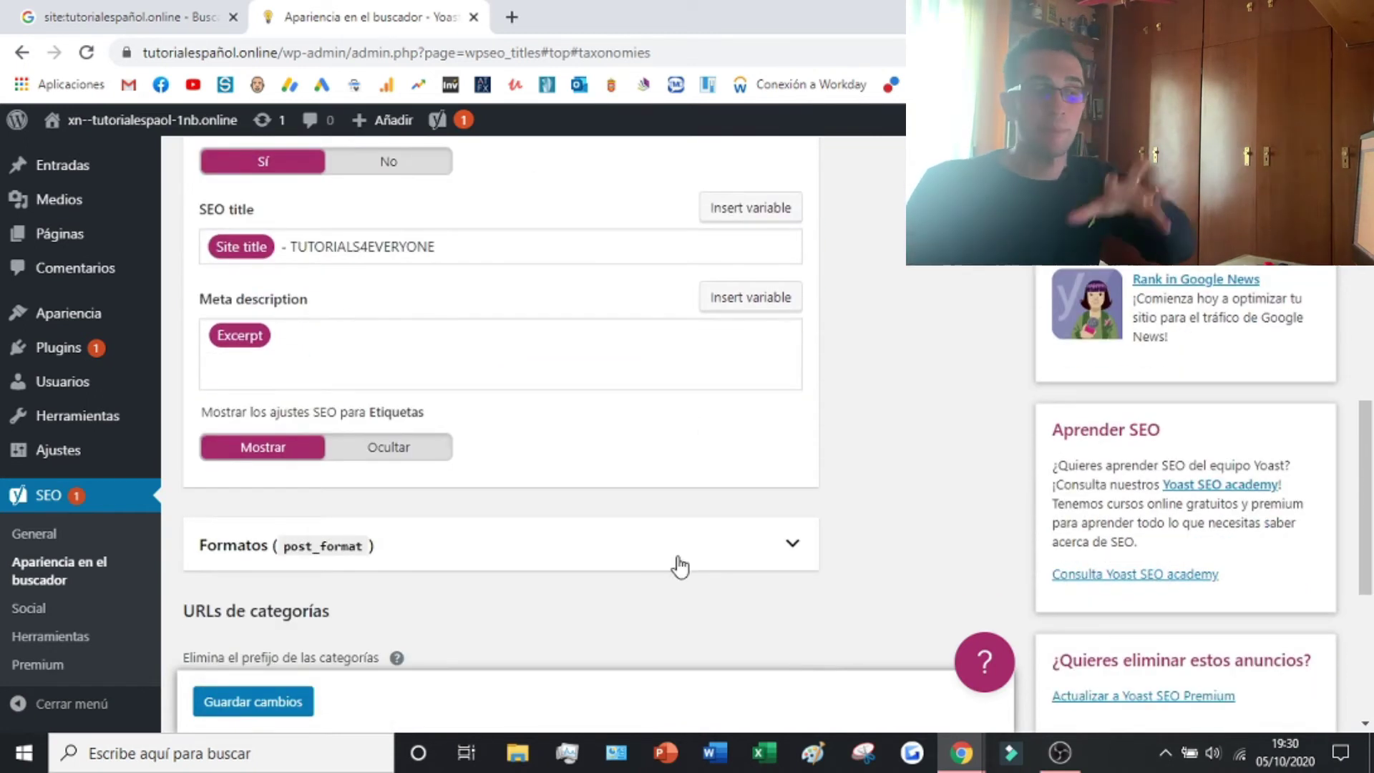
pyautogui.click(677, 562)
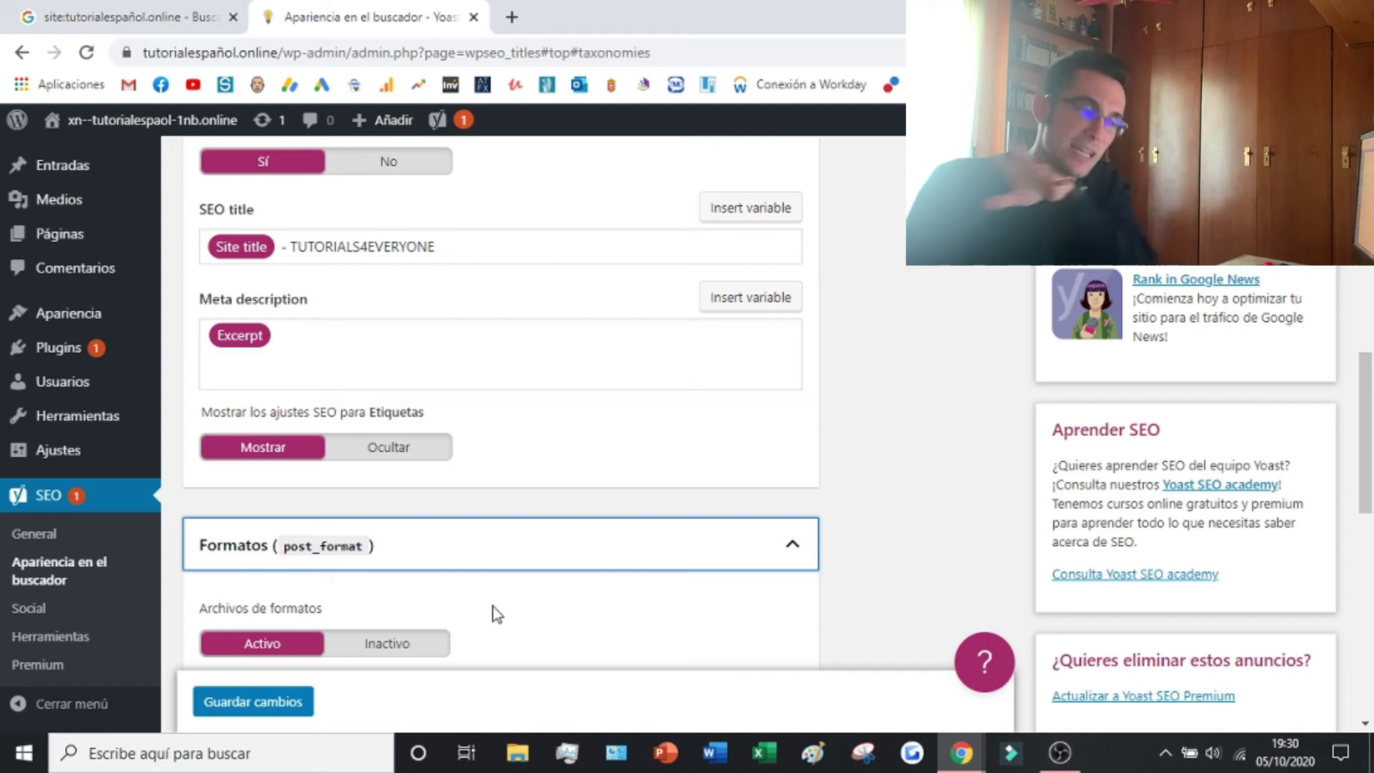
pyautogui.click(422, 642)
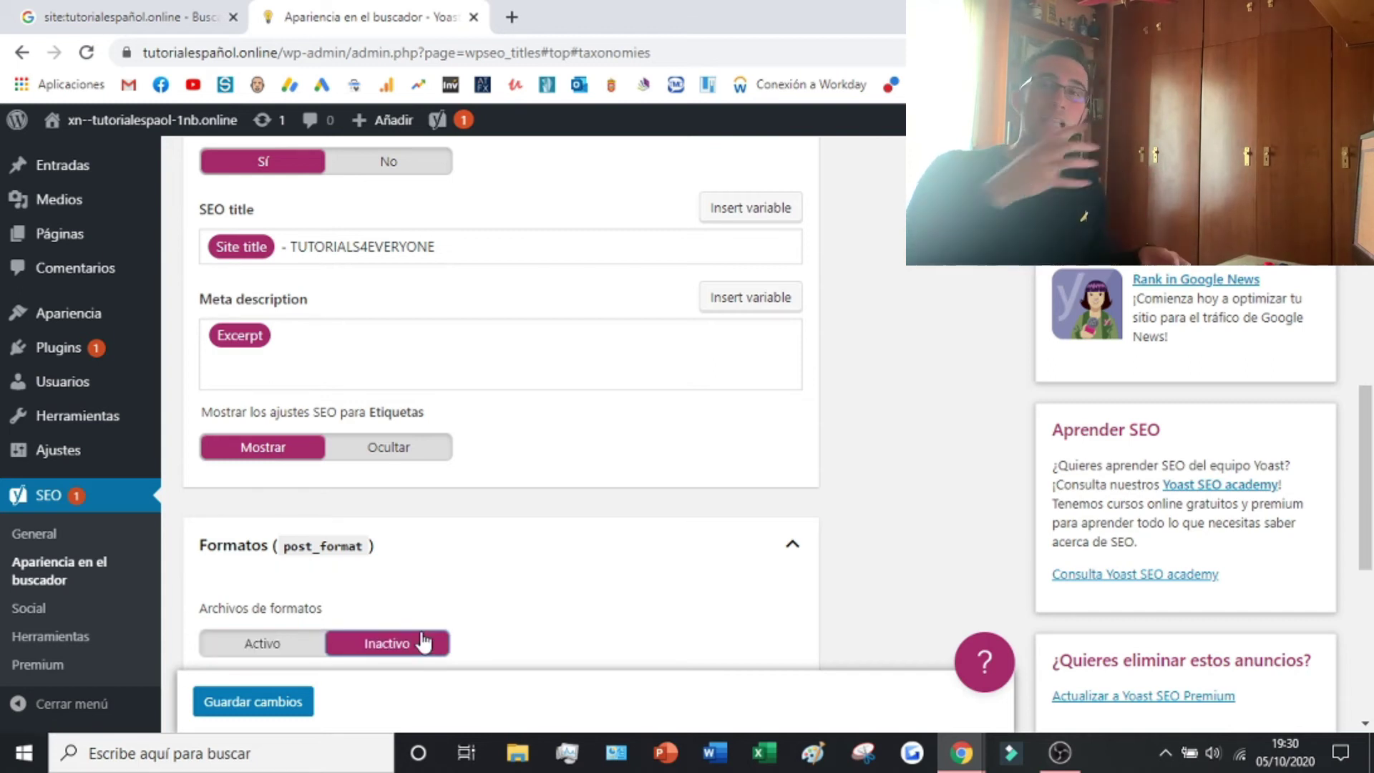
# Set the category URL prefix option to Quitar and save the taxonomy settings
pyautogui.scroll(-3, 424, 641)
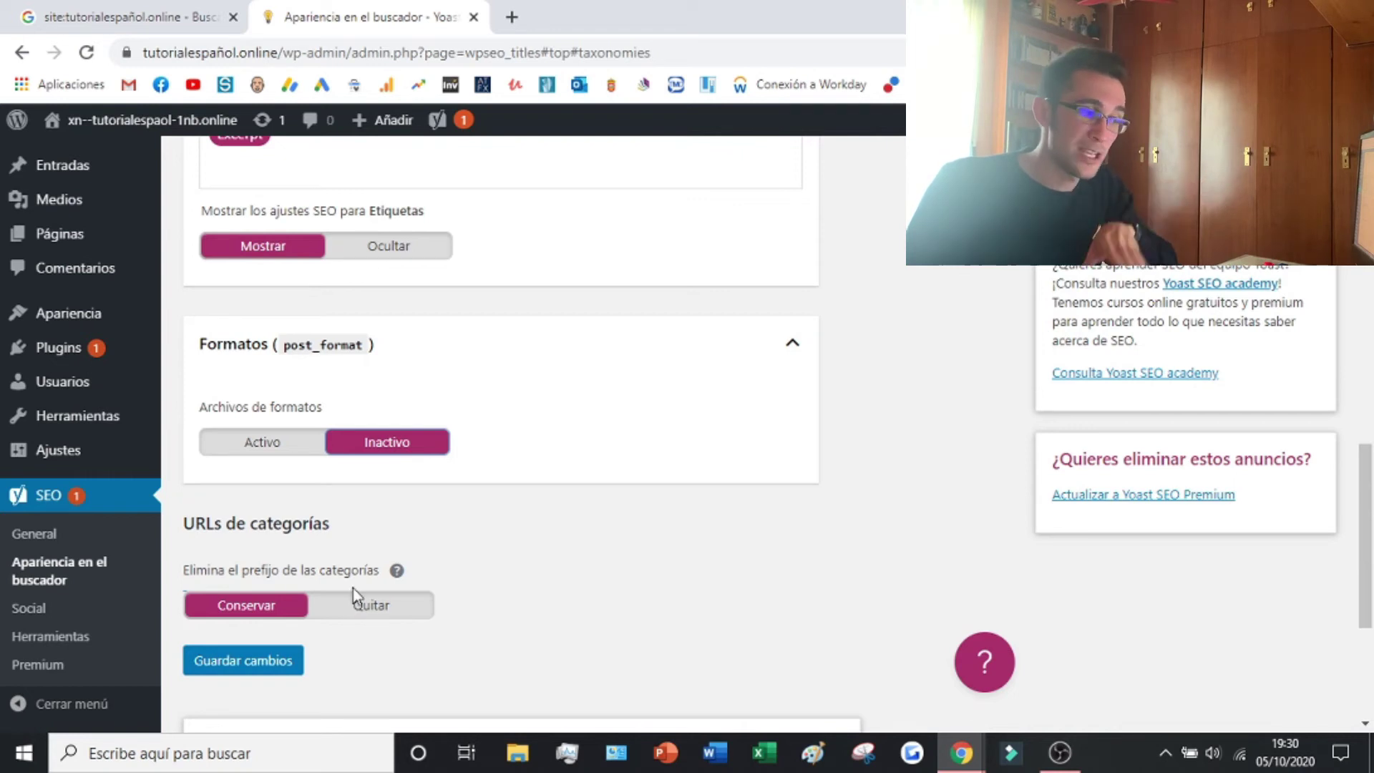
pyautogui.moveTo(283, 570); pyautogui.dragTo(317, 573)
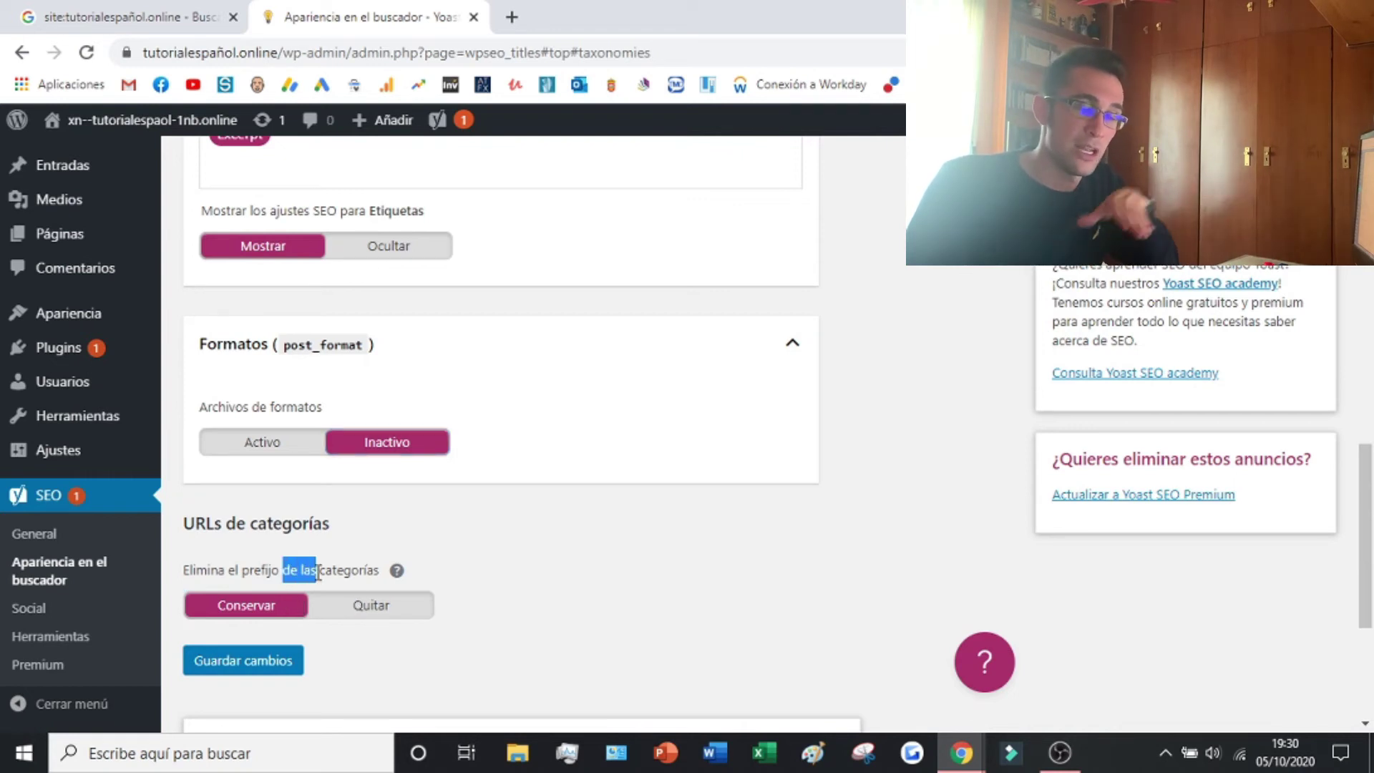
pyautogui.click(351, 612)
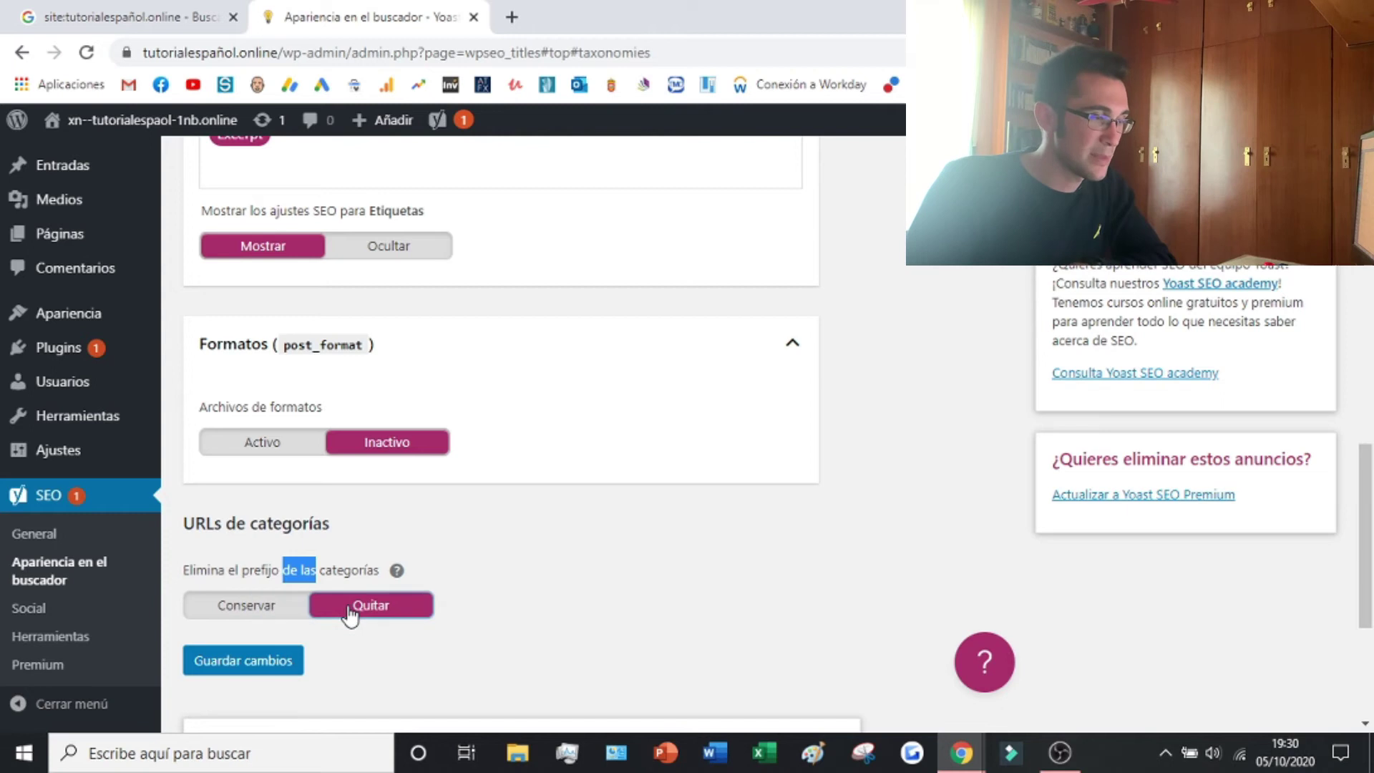
pyautogui.click(273, 664)
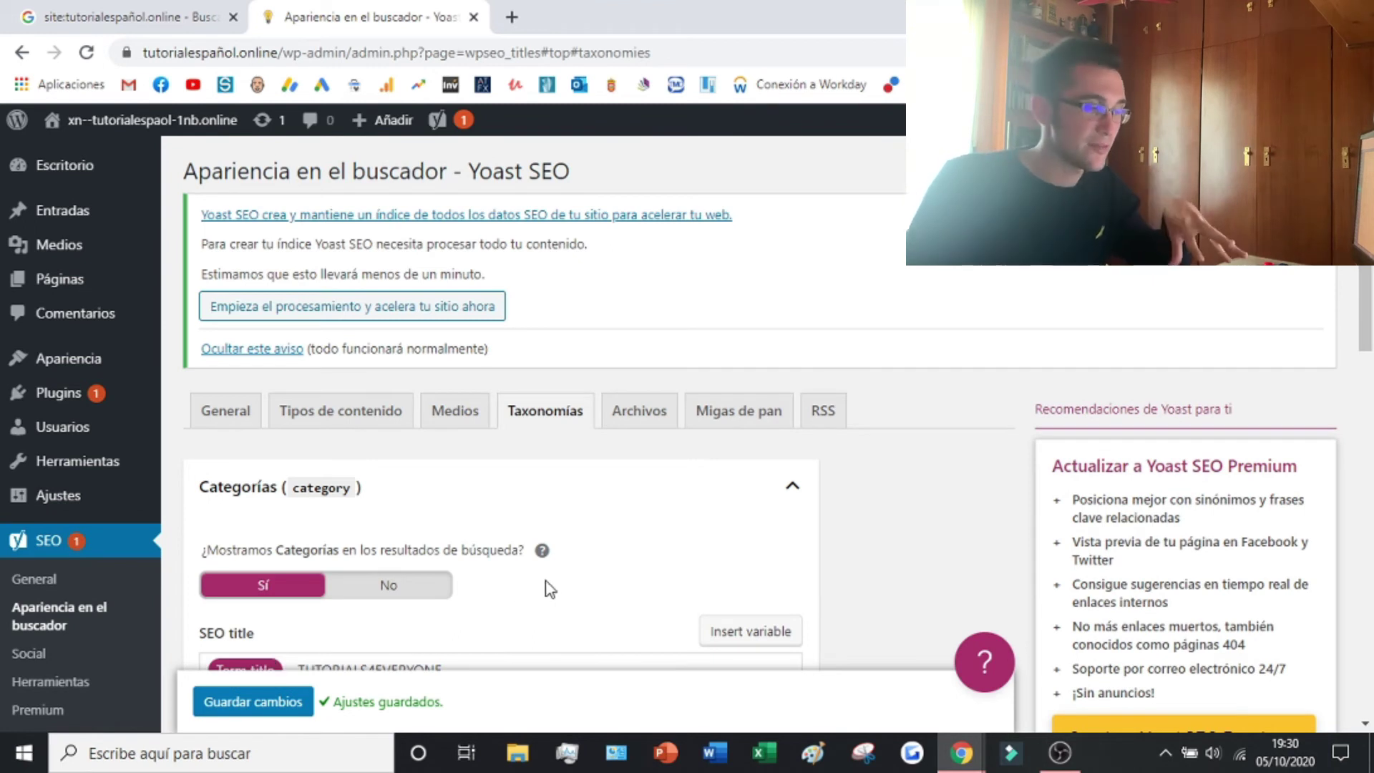
# Set both the author archives and the date archives to Inactivo in the Archivos settings and save the changes
pyautogui.click(632, 423)
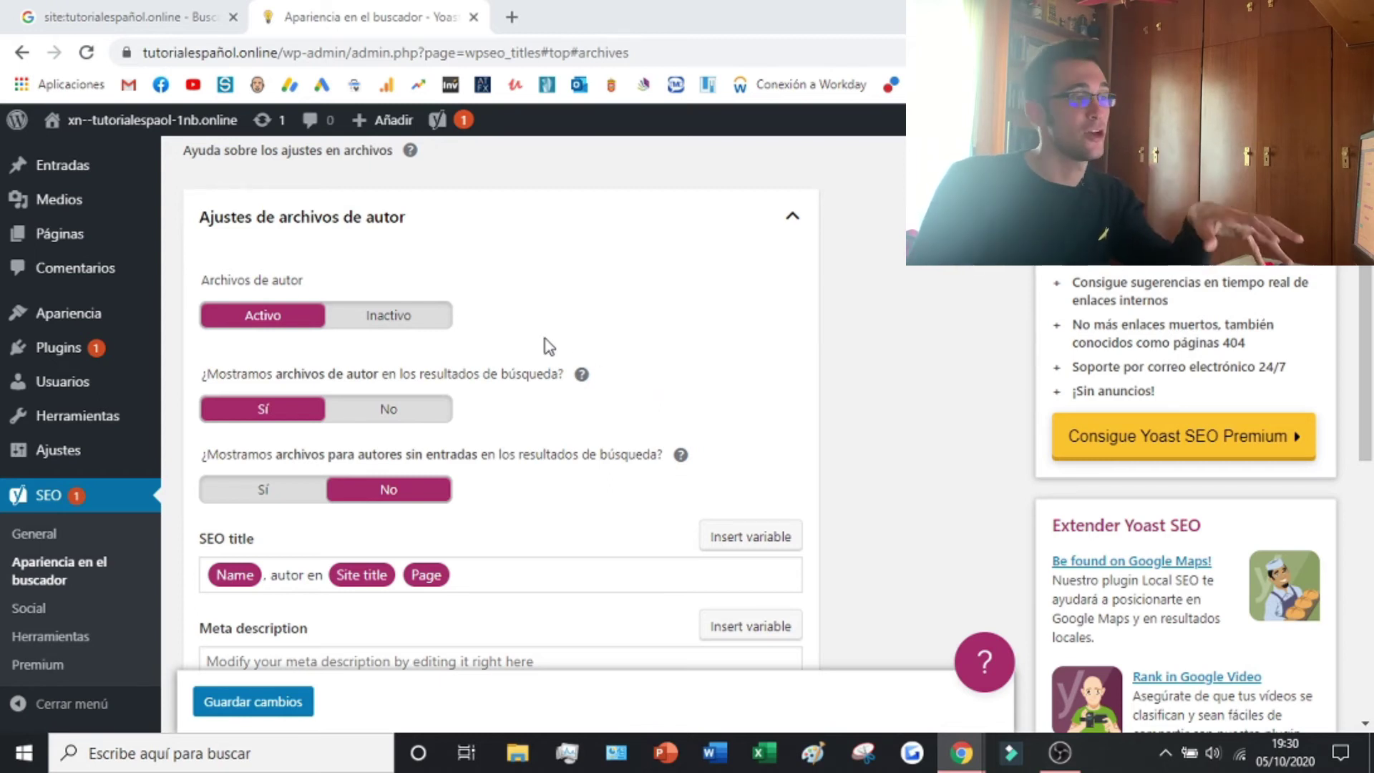
pyautogui.click(397, 323)
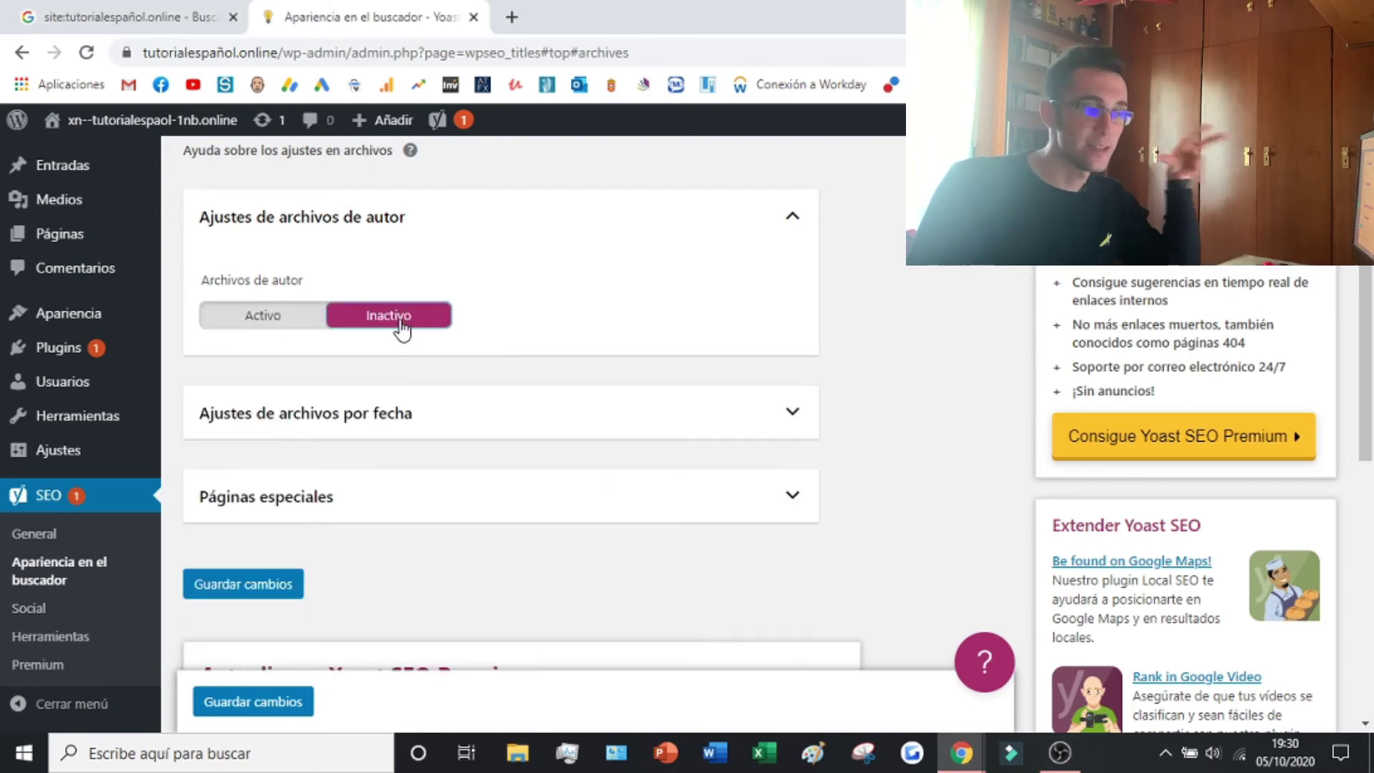
pyautogui.click(410, 424)
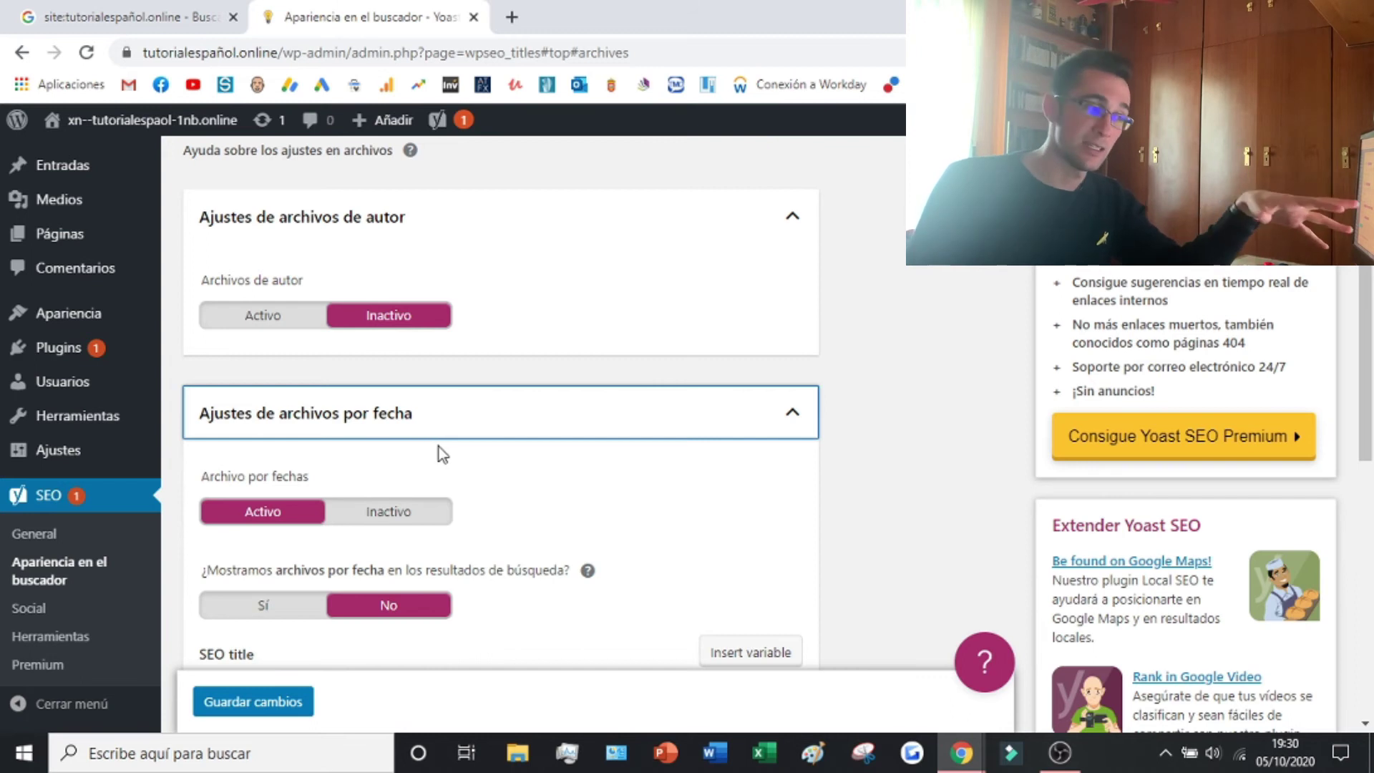
pyautogui.click(396, 515)
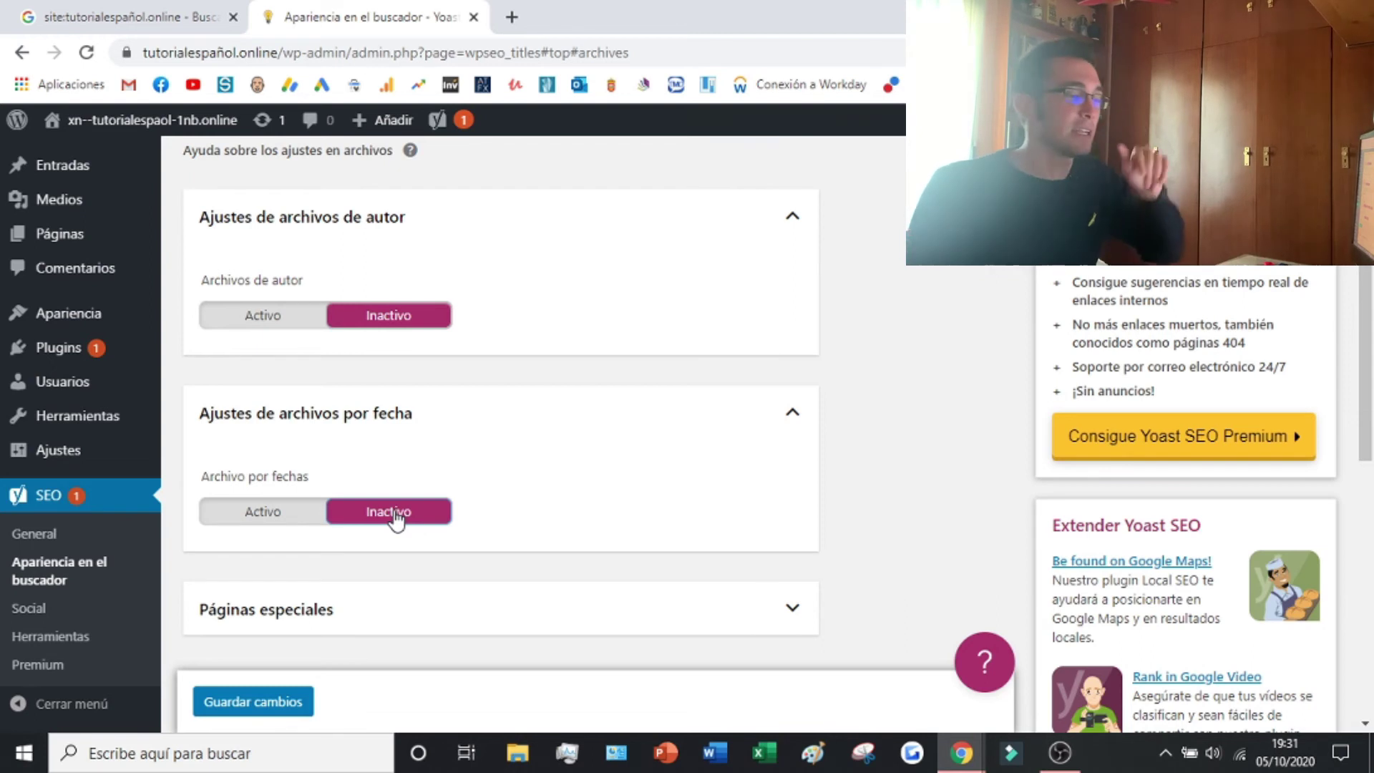
pyautogui.scroll(-2, 396, 515)
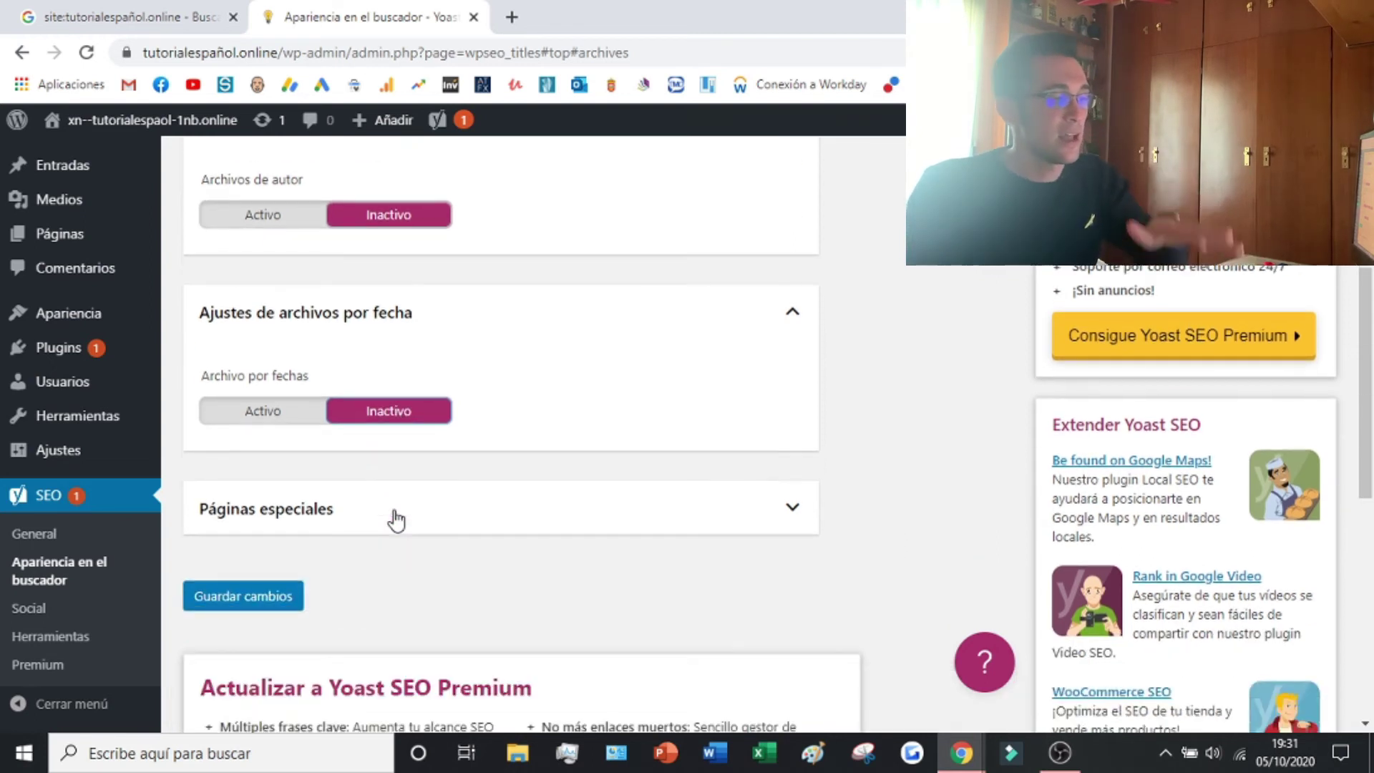
pyautogui.click(286, 595)
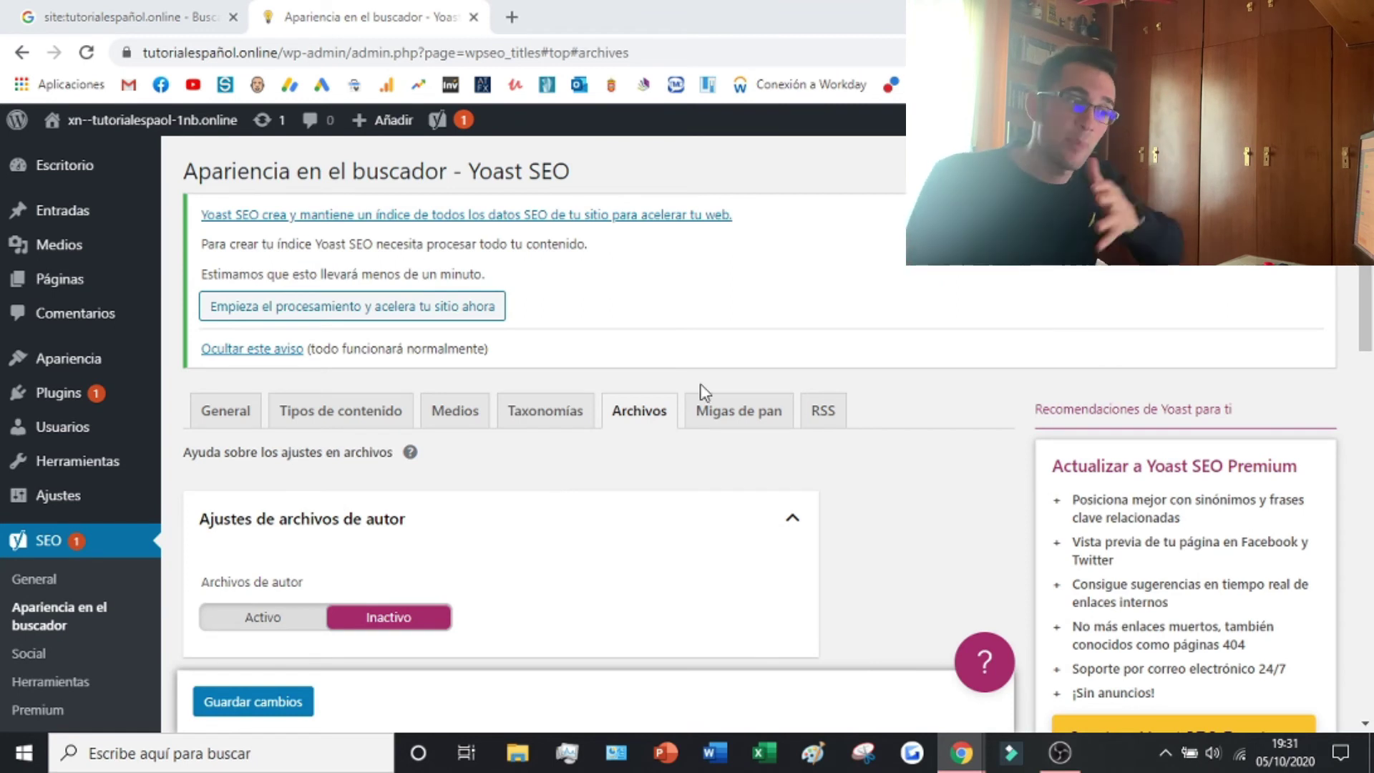
# Examine the Migas de pan settings of the search appearance configuration
pyautogui.click(741, 409)
pyautogui.scroll(-2, 619, 504)
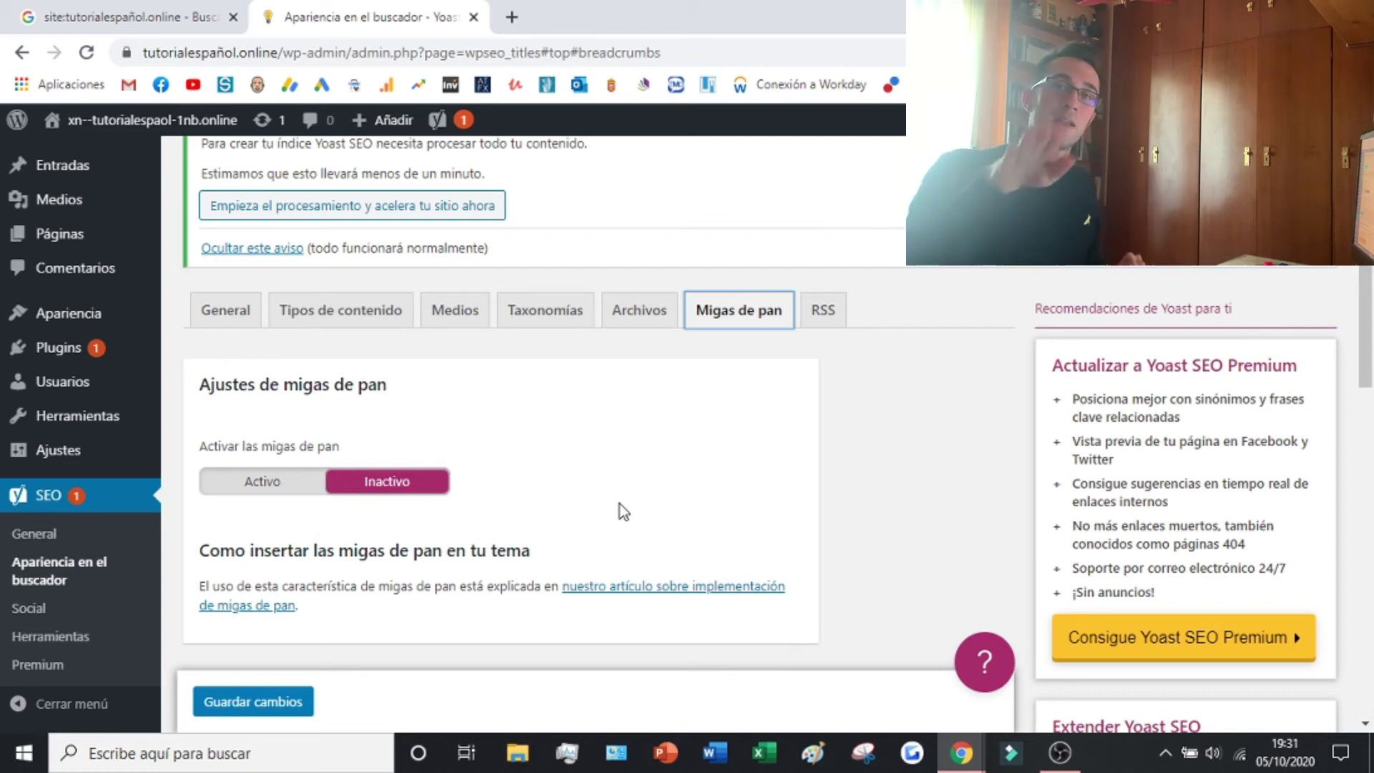
# Review the social settings for accounts, Facebook and Twitter, and look over the Yoast SEO tools
pyautogui.click(72, 610)
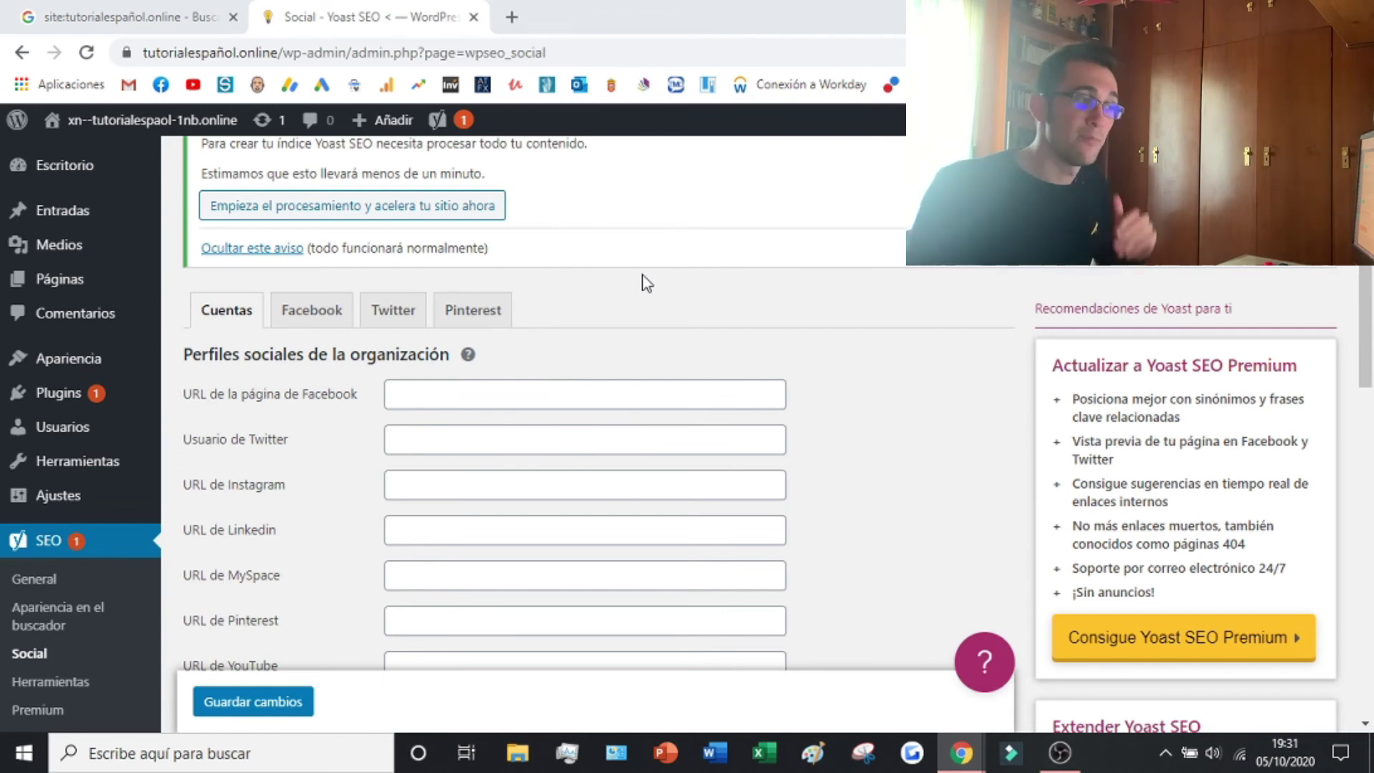
pyautogui.click(318, 328)
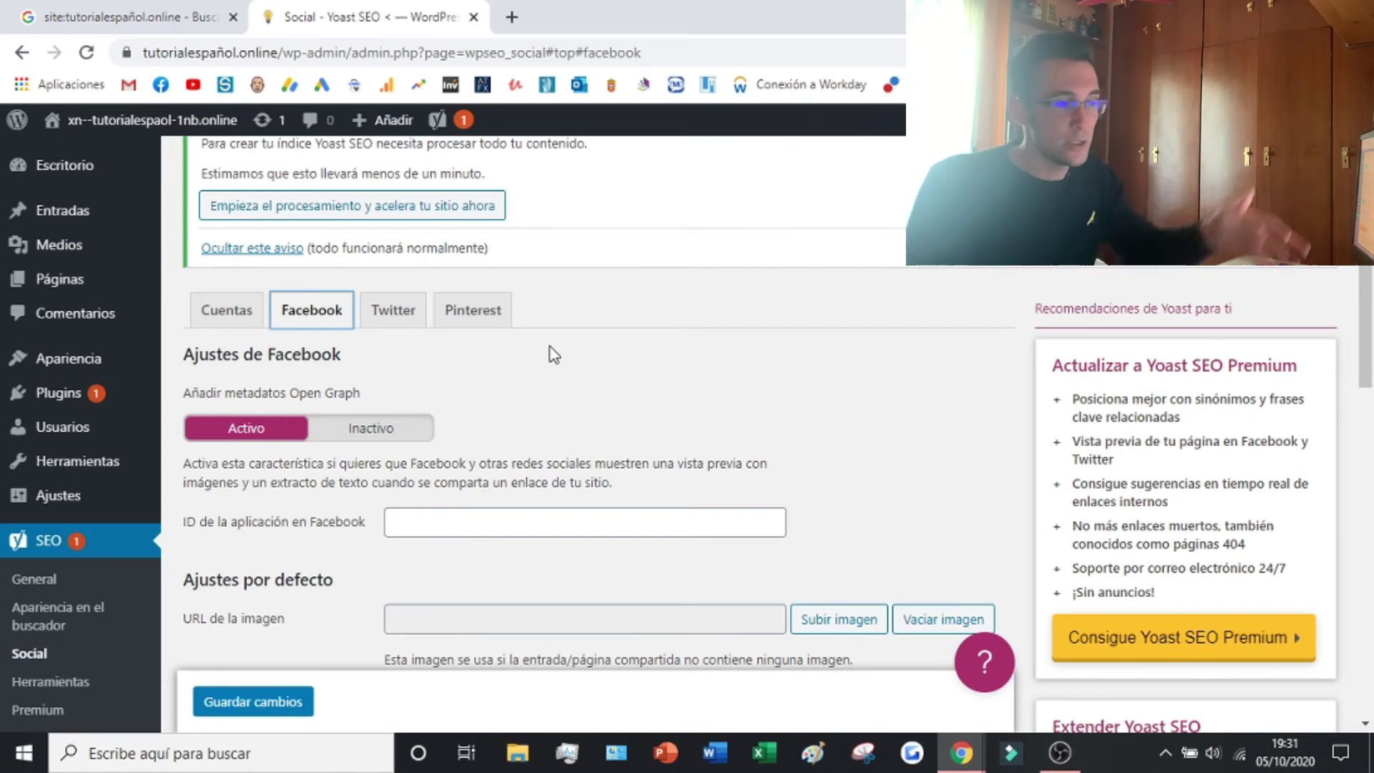
pyautogui.click(426, 321)
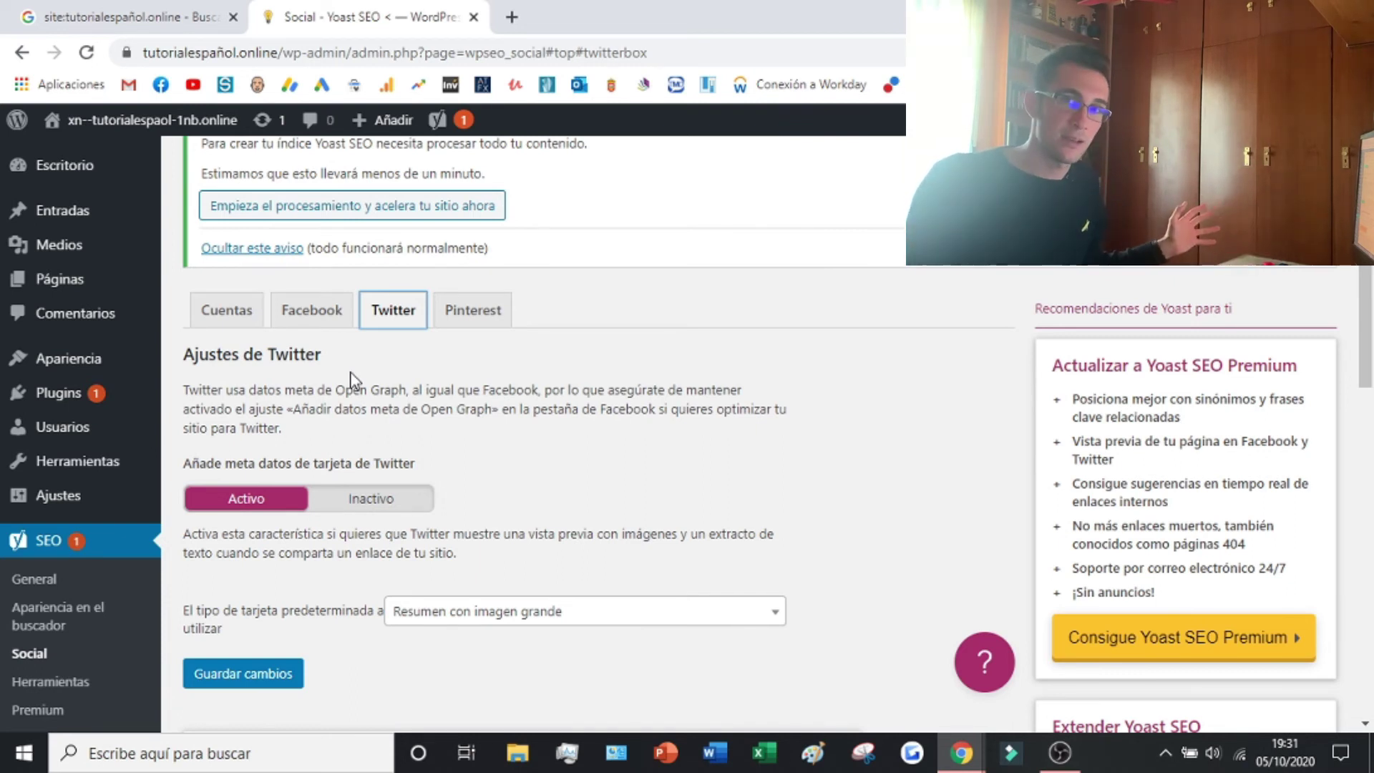
pyautogui.click(56, 686)
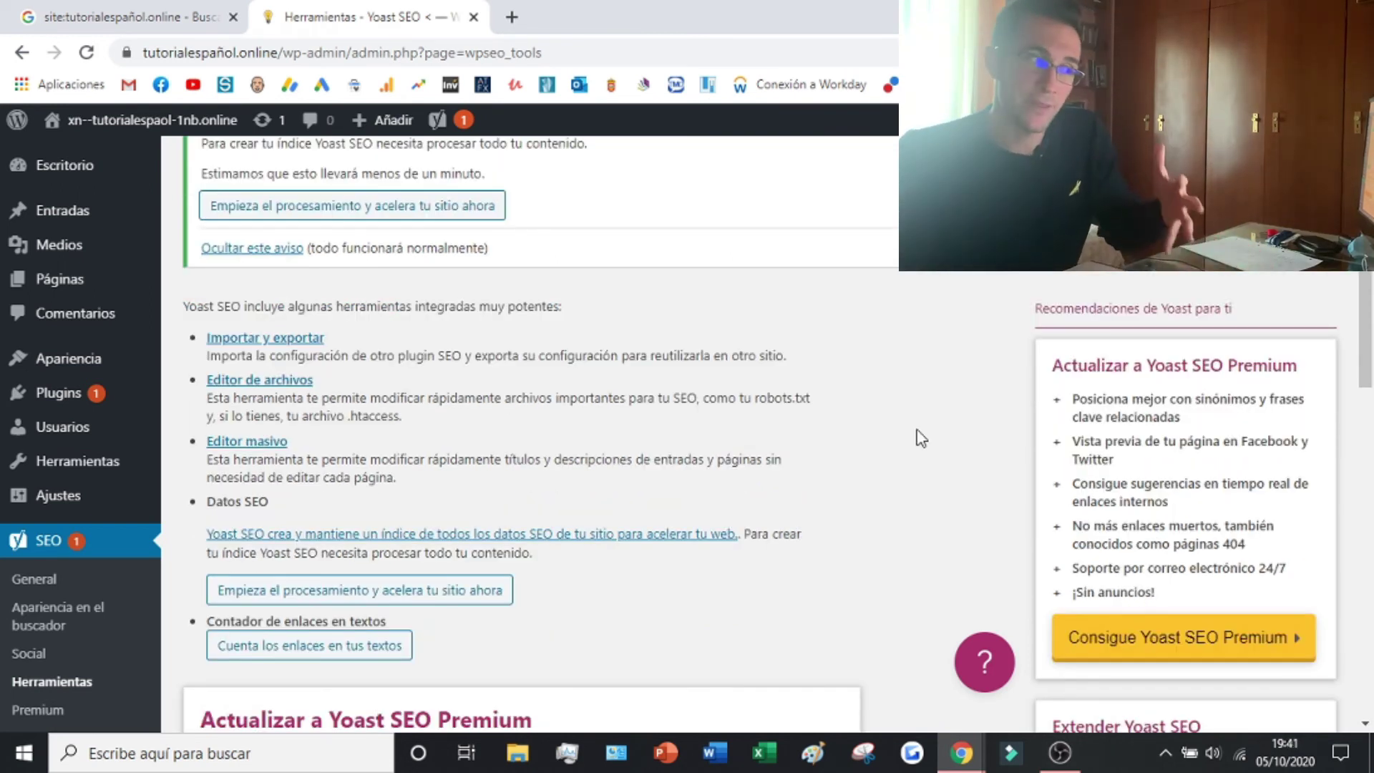
# Open the post "Como Activar Bluetooth en Windows 10 en tu PC" from the list of entries for editing
pyautogui.click(109, 231)
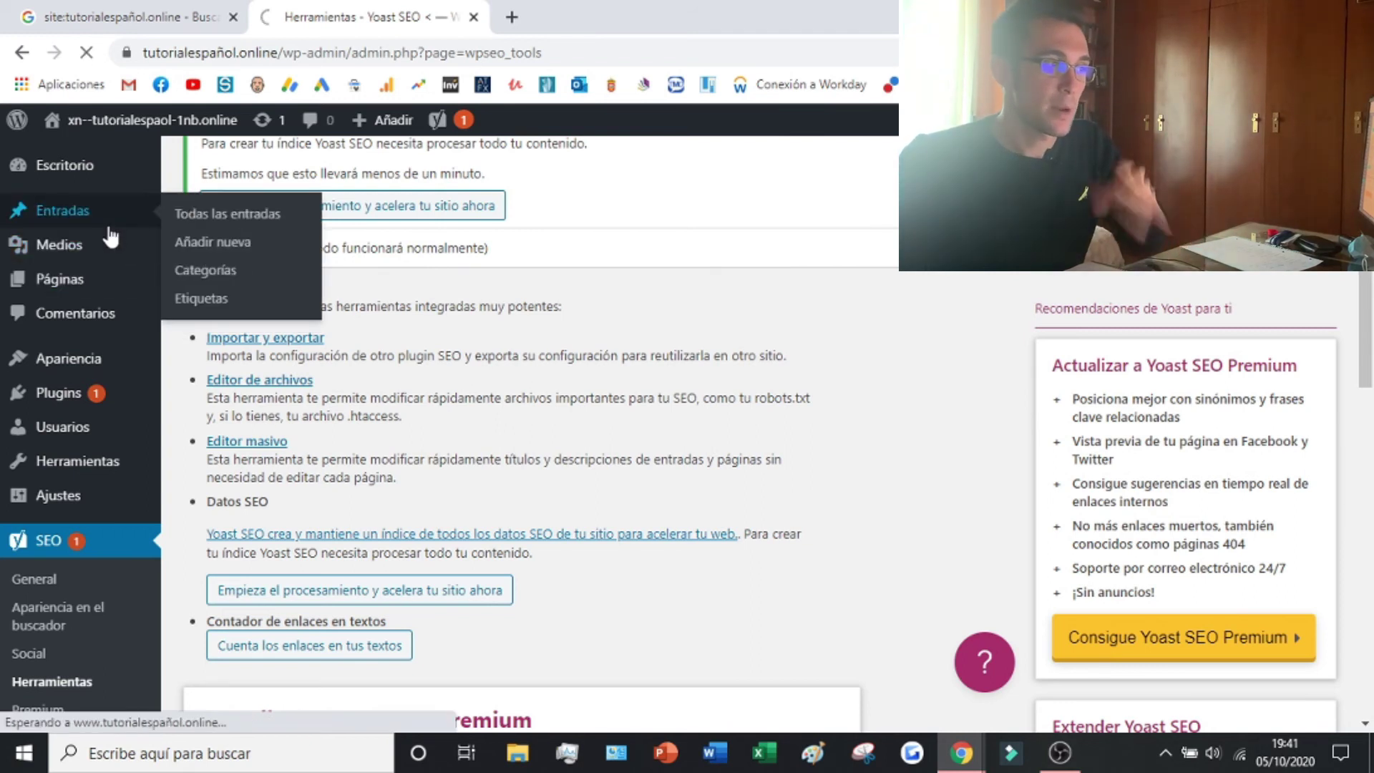
pyautogui.scroll(-2, 455, 429)
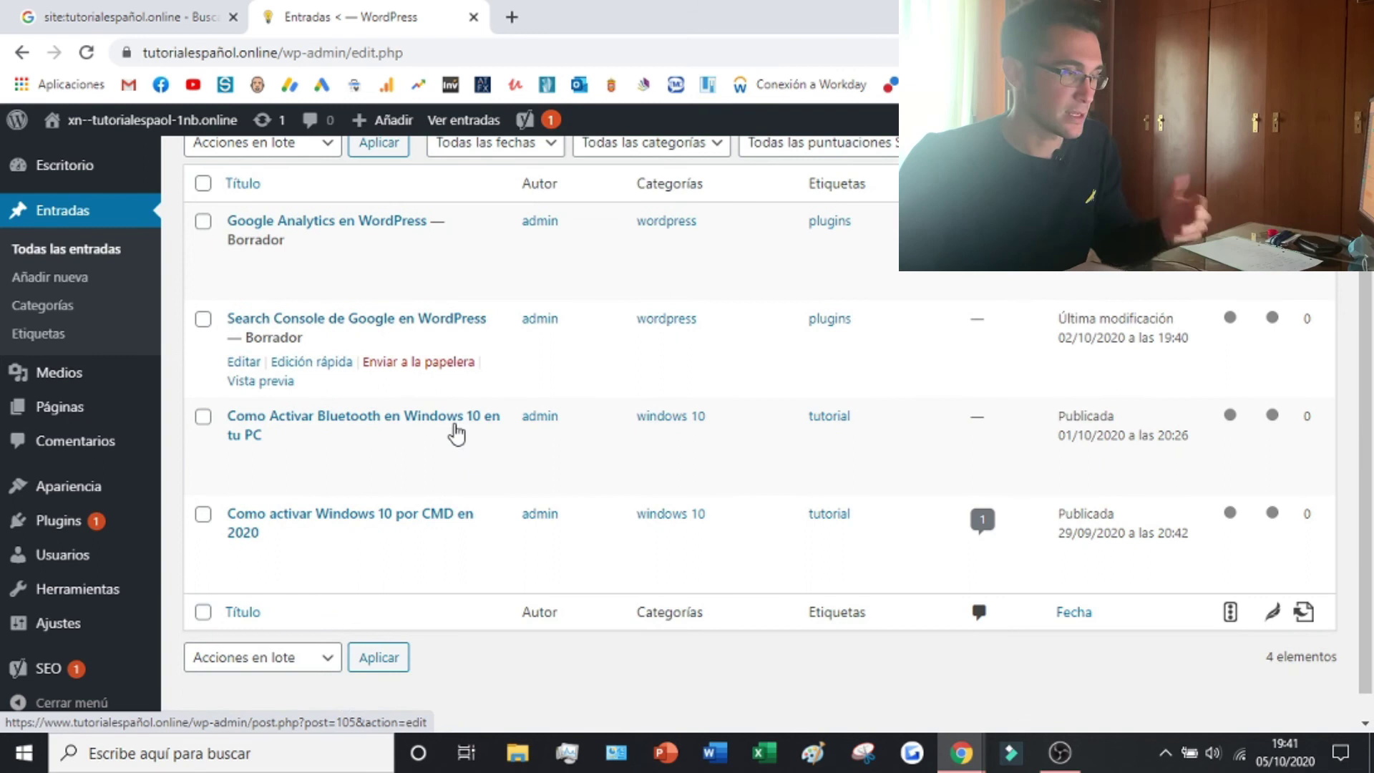
pyautogui.moveTo(455, 433)
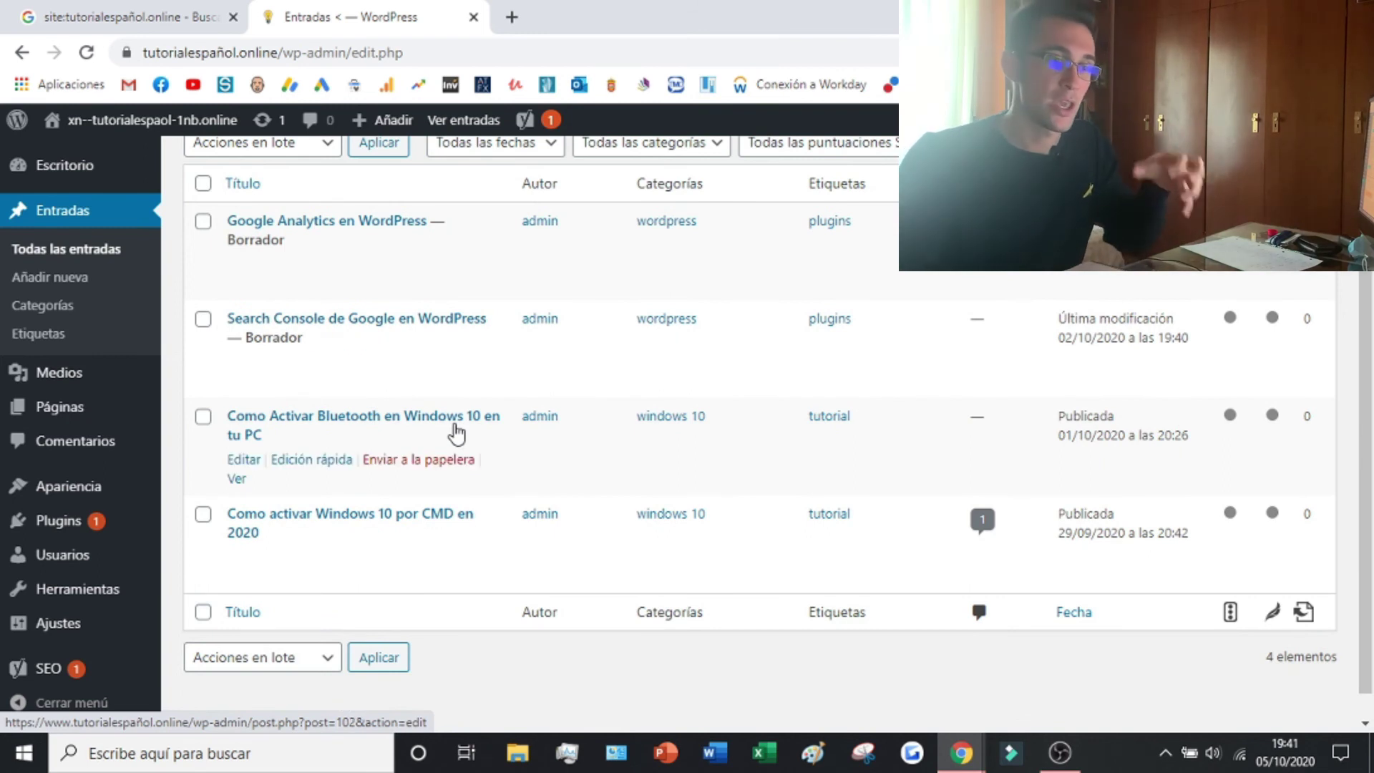
pyautogui.moveTo(352, 527)
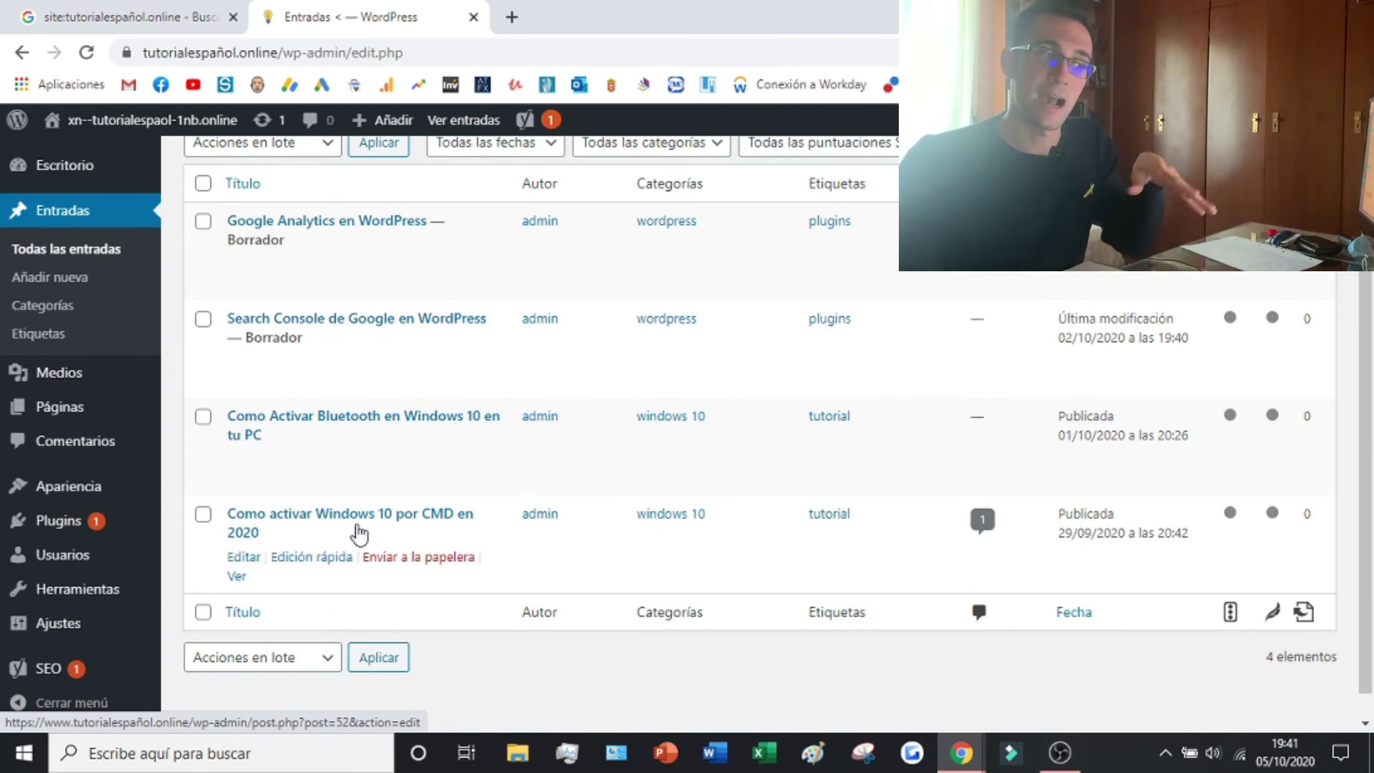
pyautogui.moveTo(352, 445)
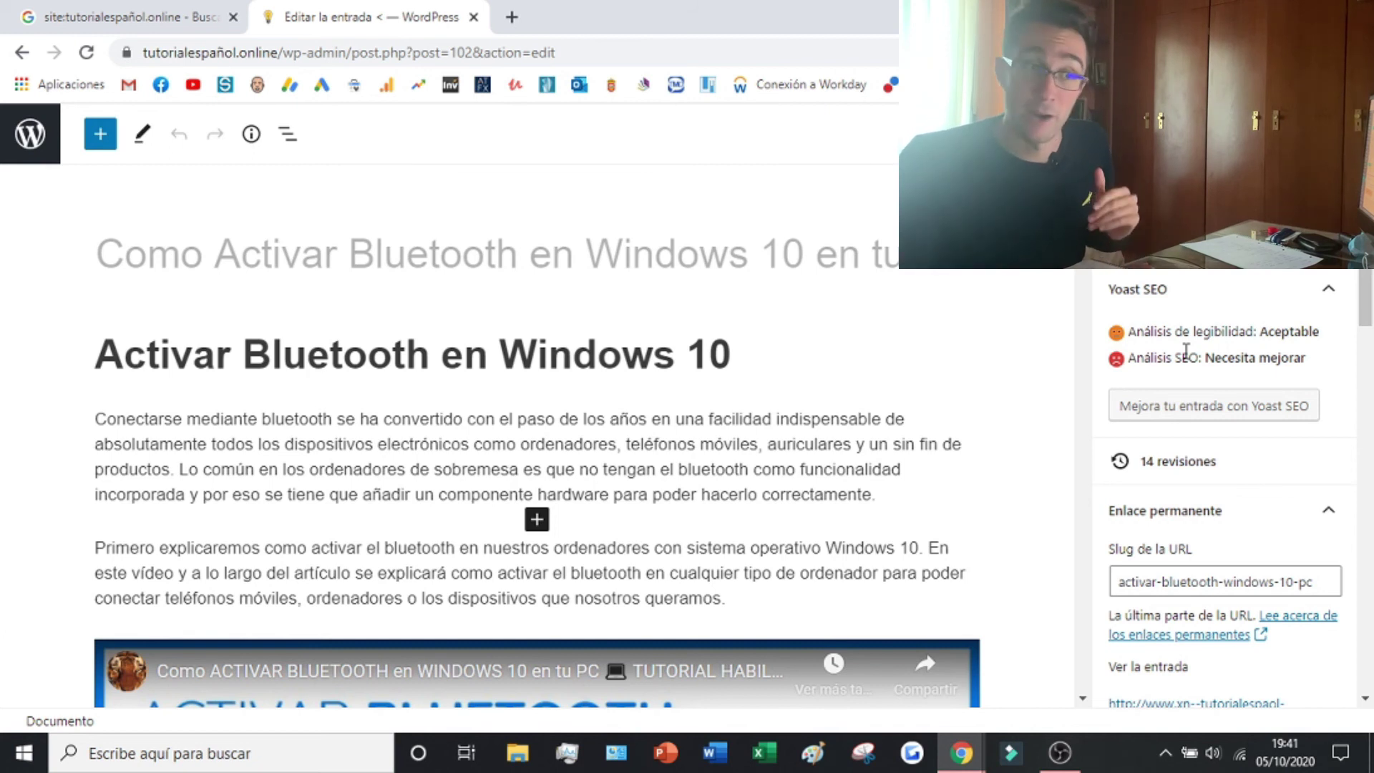
# Examine the Yoast SEO box below the post content, including its Google preview and the Legibilidad analysis results
pyautogui.scroll(-15, 955, 479)
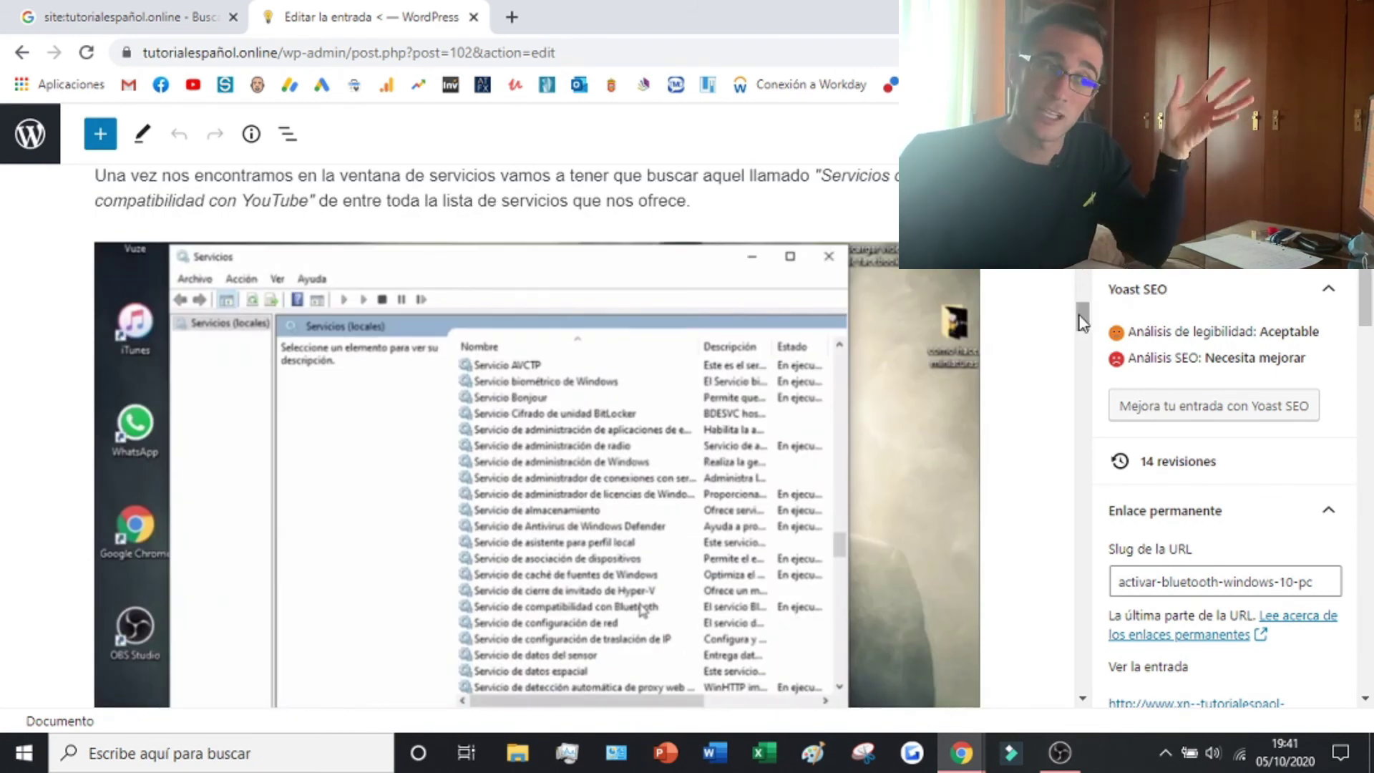
pyautogui.moveTo(1082, 322); pyautogui.dragTo(1073, 644)
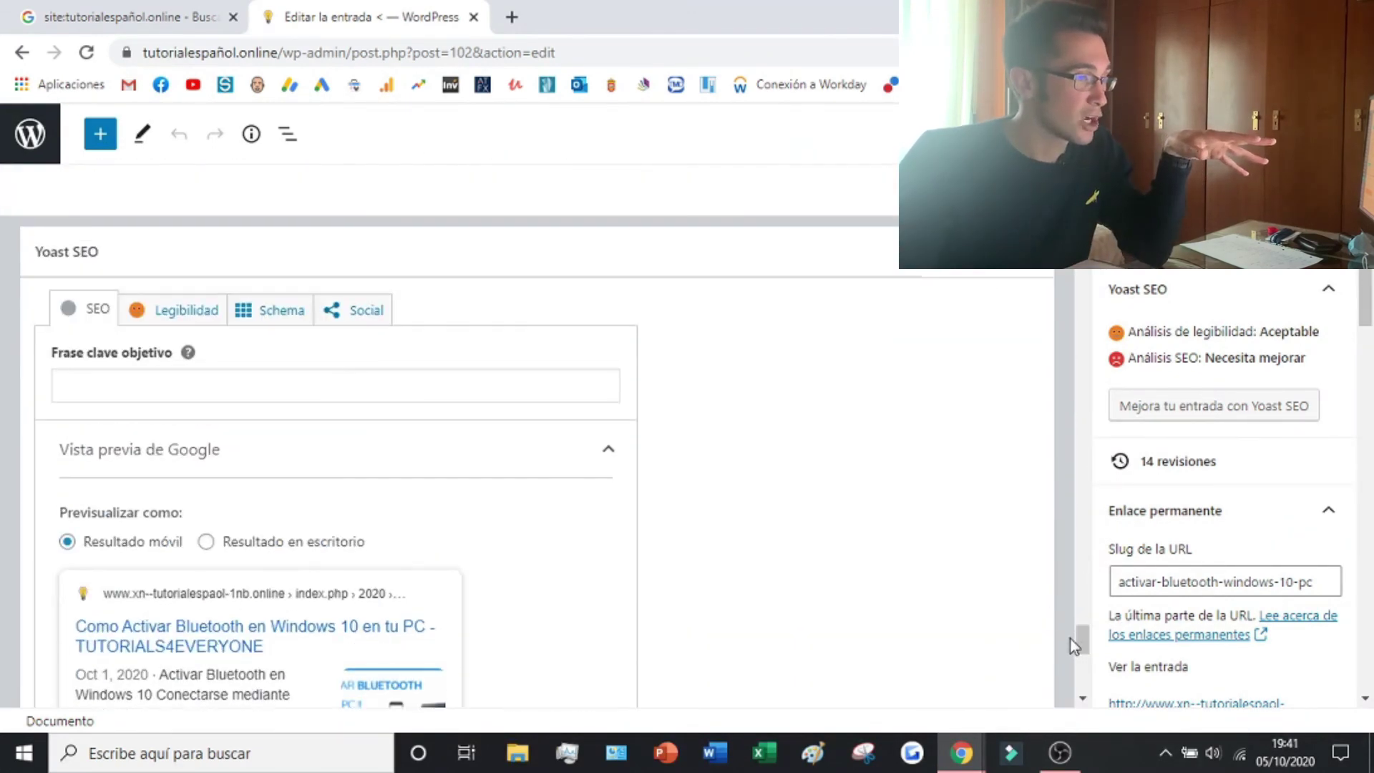
pyautogui.scroll(-1, 570, 362)
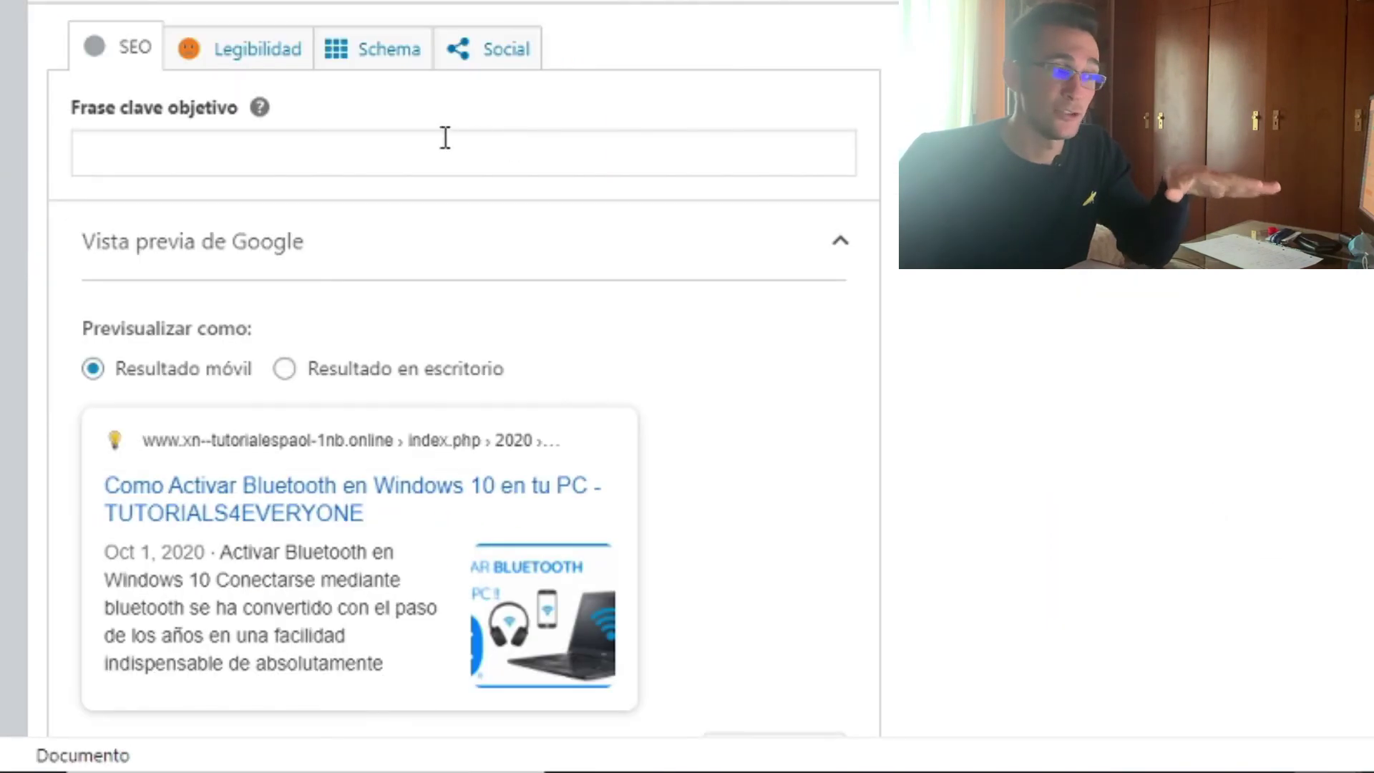
pyautogui.scroll(1, 444, 137)
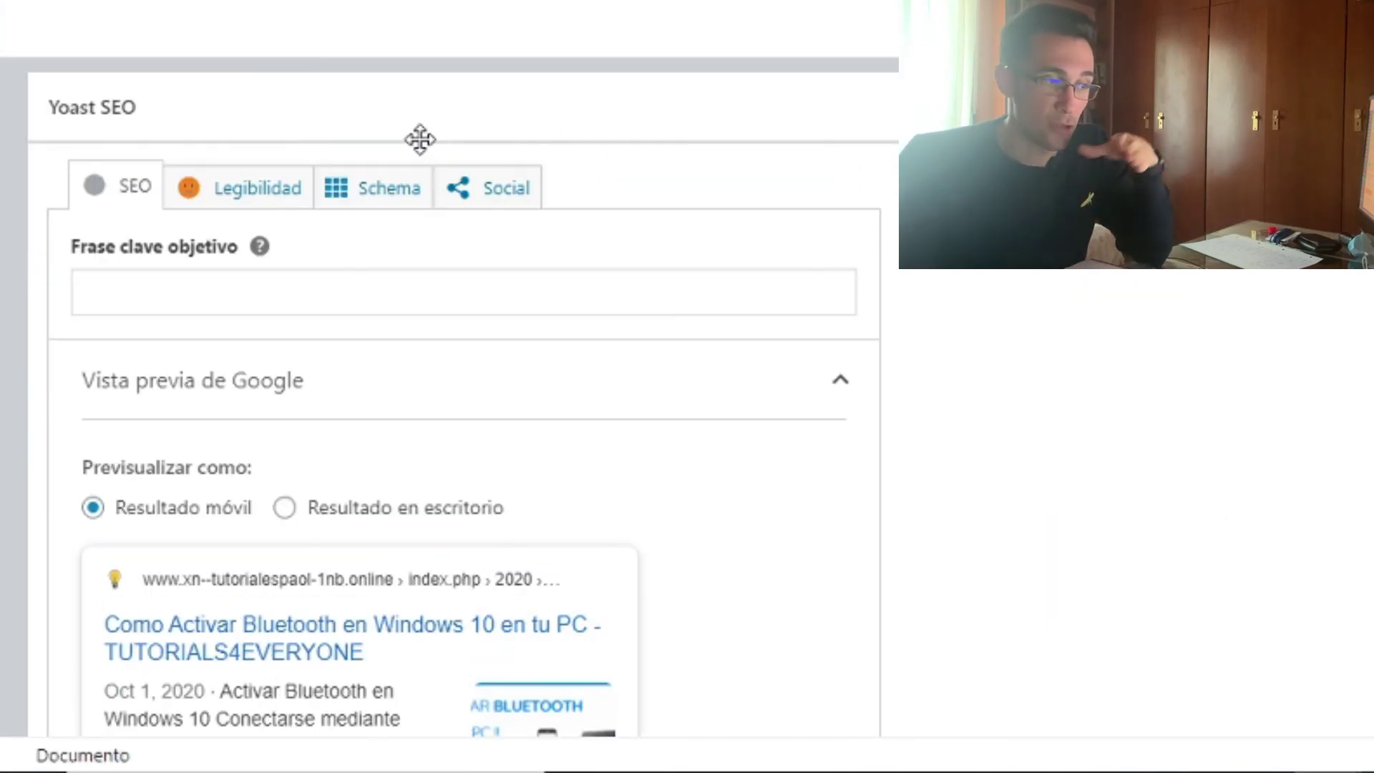
pyautogui.scroll(-1, 420, 139)
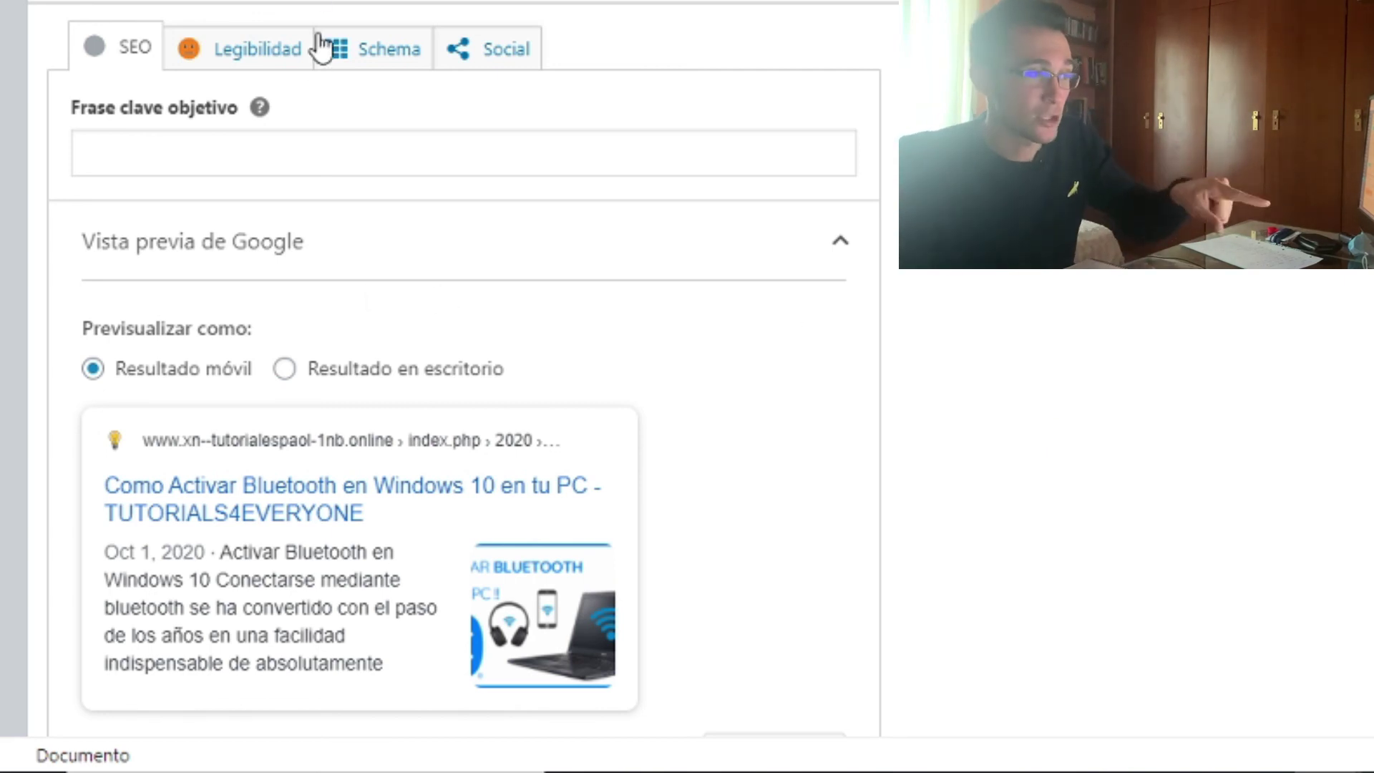
pyautogui.click(269, 50)
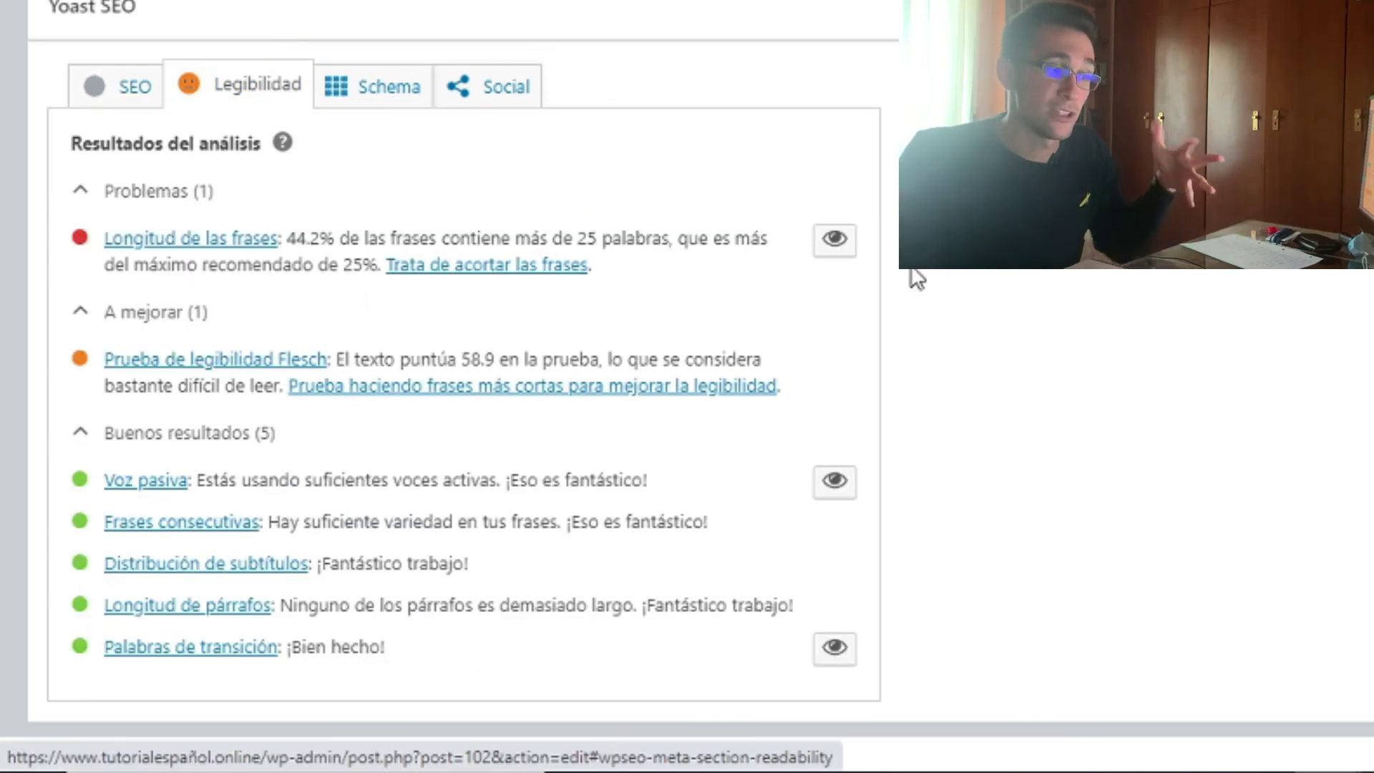